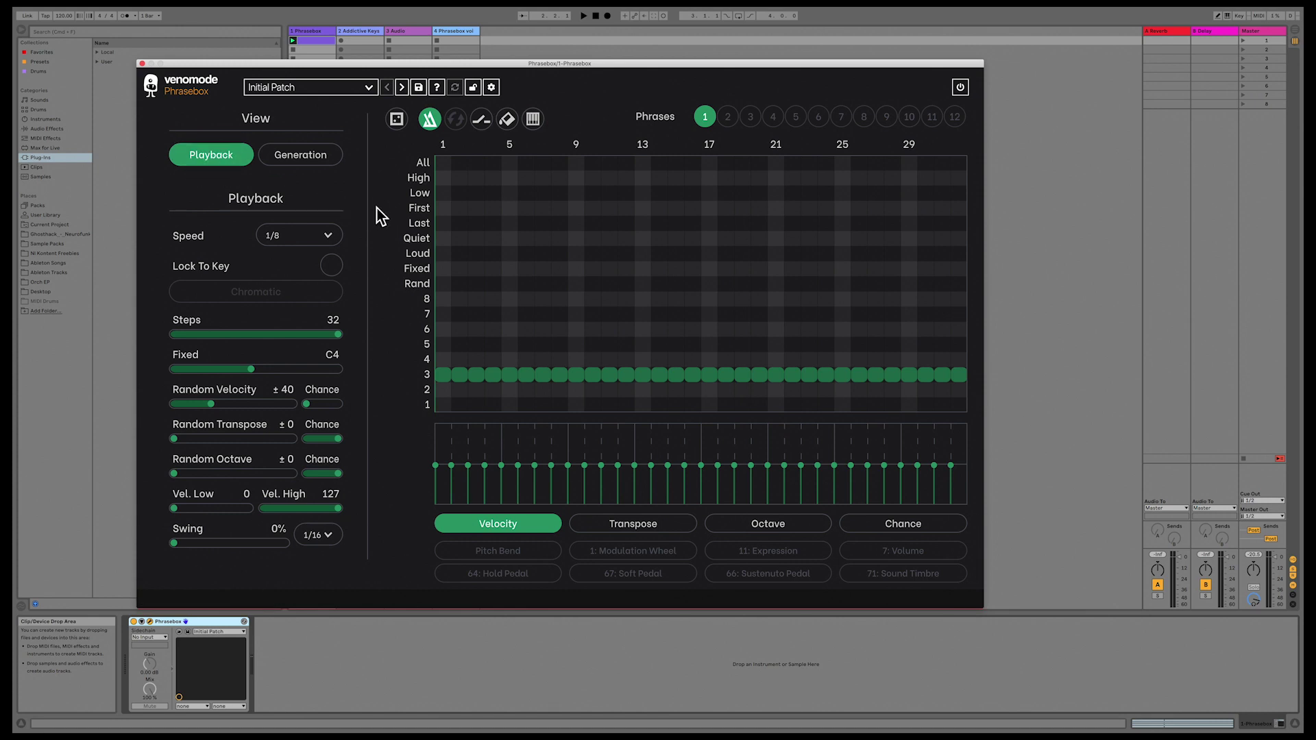
Set phrase 1's Random Velocity slider to ±37, briefly checking the Generation view before returning to Playback.
drag(210, 403, 253, 368)
click(311, 155)
click(216, 160)
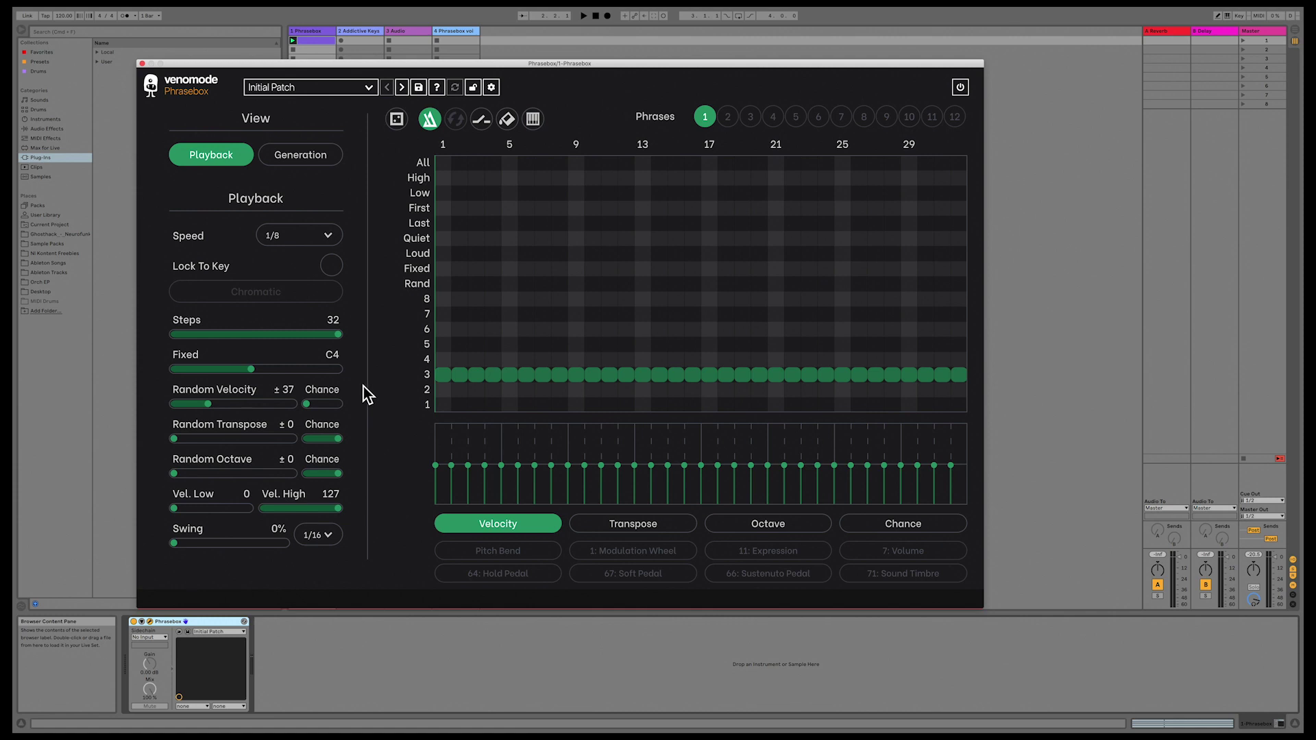
click(305, 157)
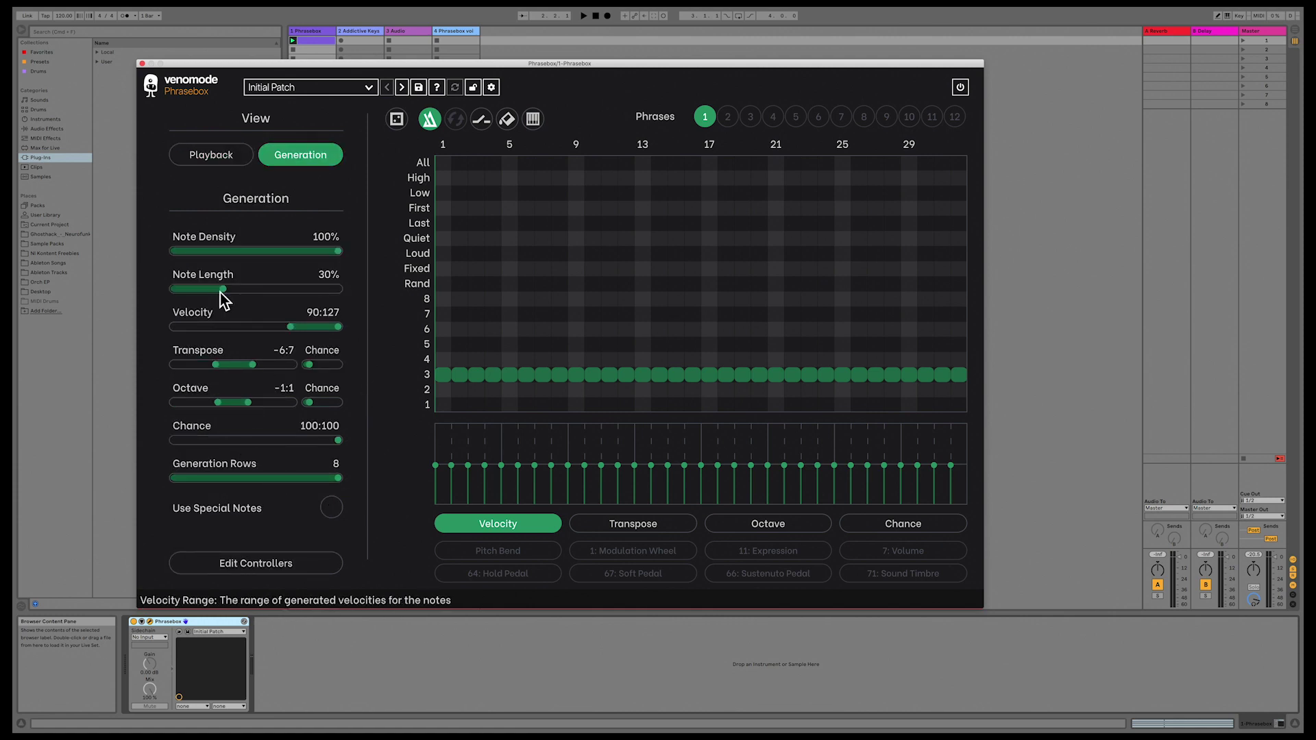
click(212, 160)
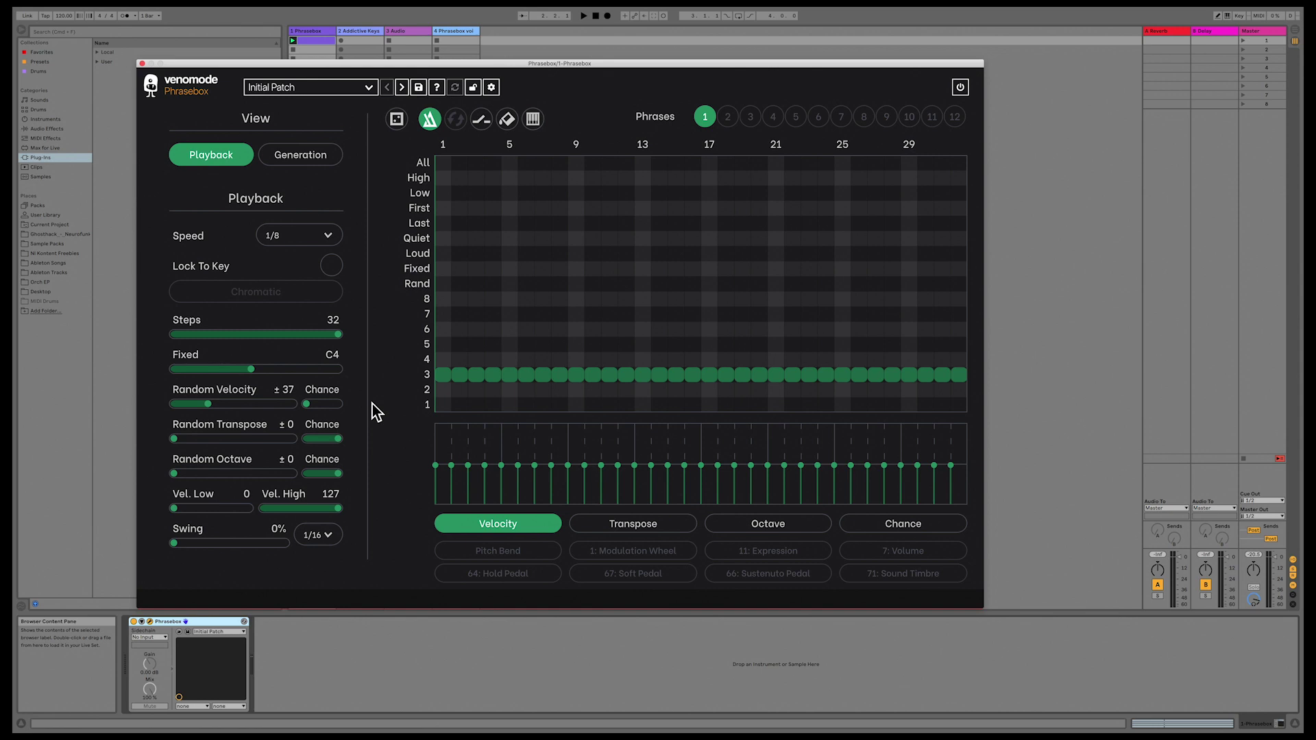
While phrase 1 plays, raise the random velocity chance and set Random Velocity to ±54.
key(space)
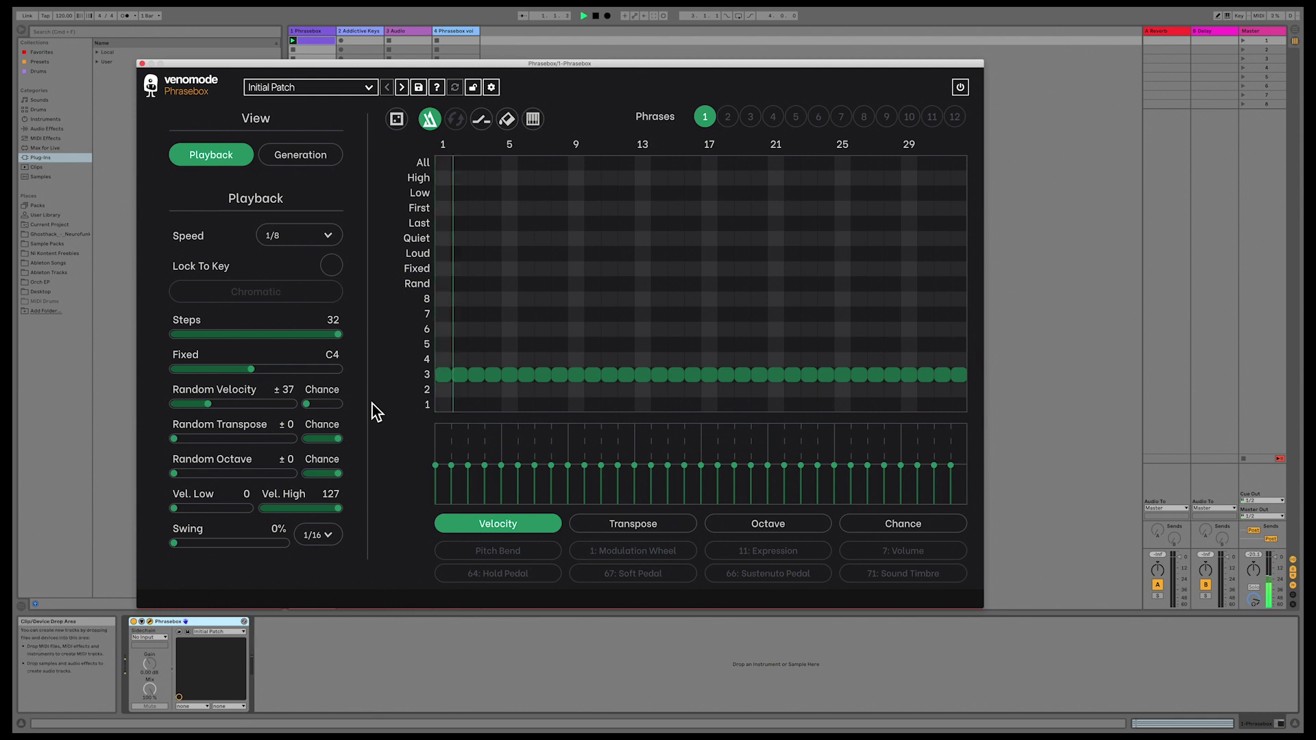
drag(310, 406, 347, 407)
drag(222, 409, 228, 407)
double_click(311, 408)
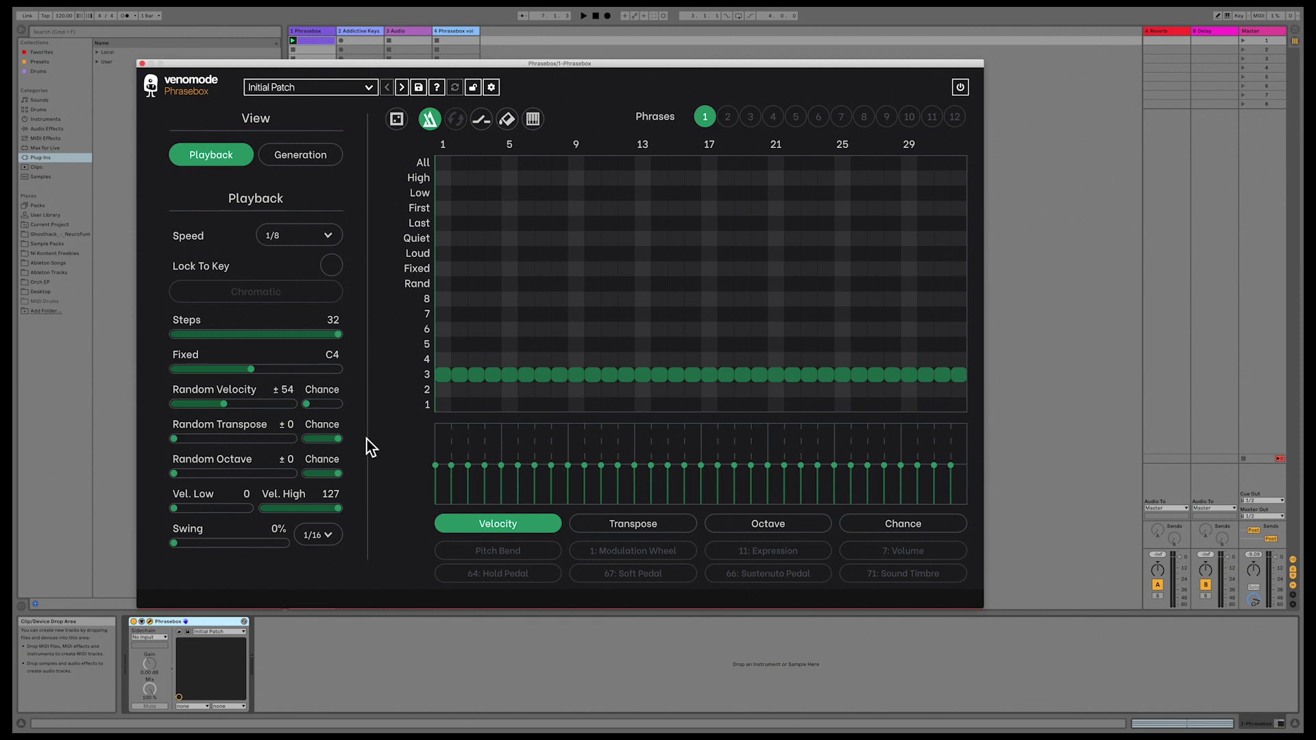
Add ±8 Random Transpose with a slightly lower chance, auditioning it, then stop playback.
key(space)
drag(176, 440, 217, 443)
key(space)
drag(340, 440, 311, 443)
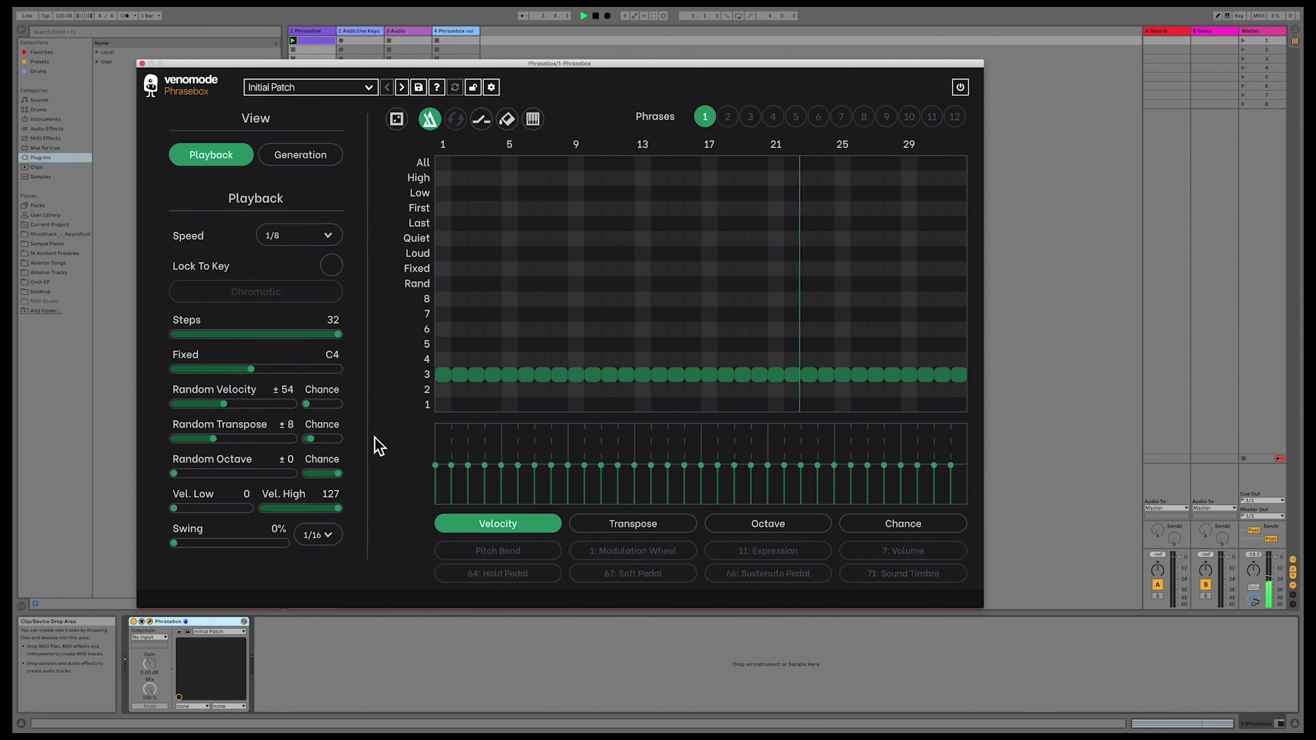
key(space)
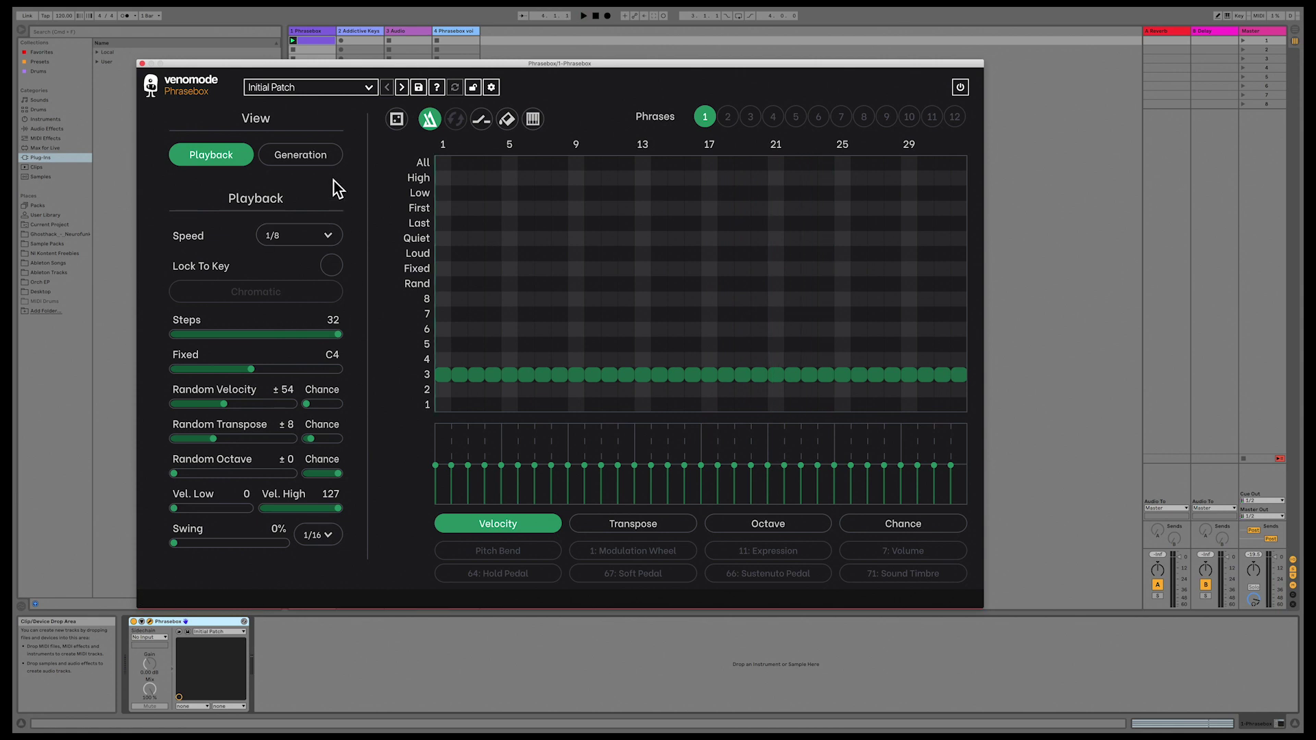
Show the Generation settings and select the empty phrase 2.
click(333, 163)
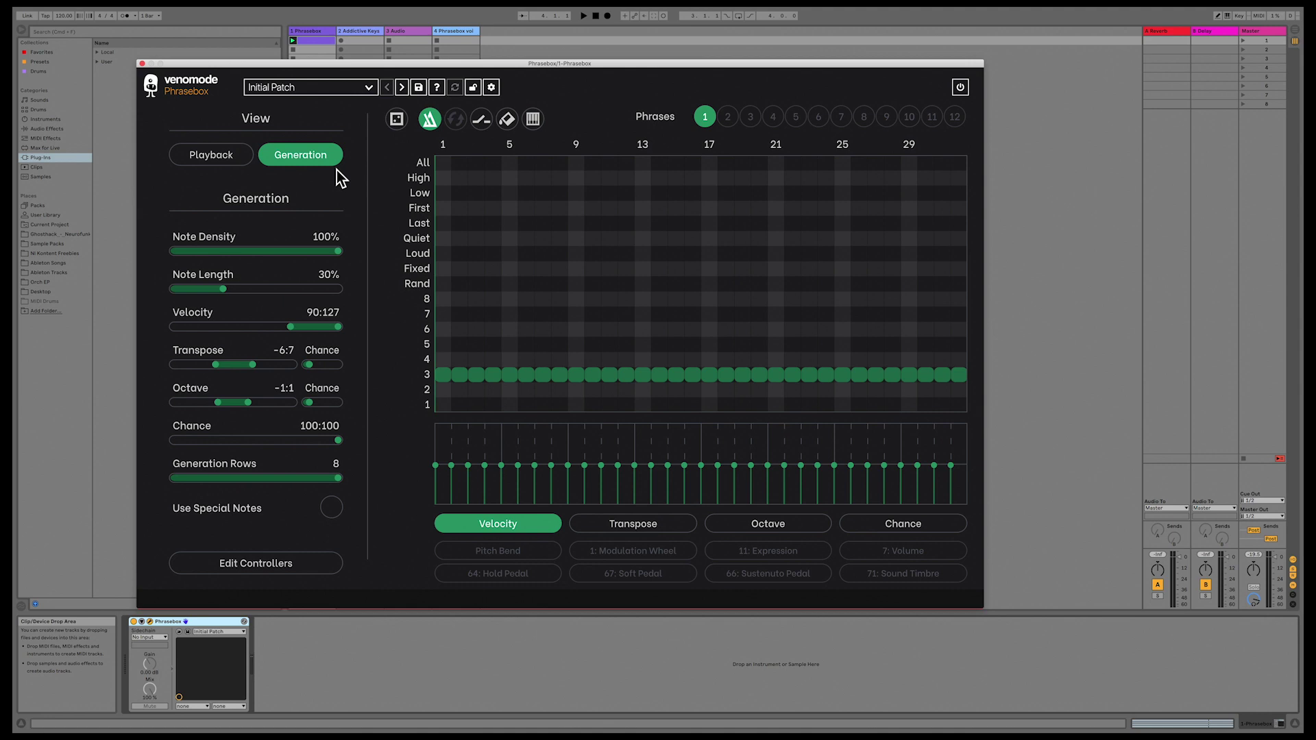
click(738, 118)
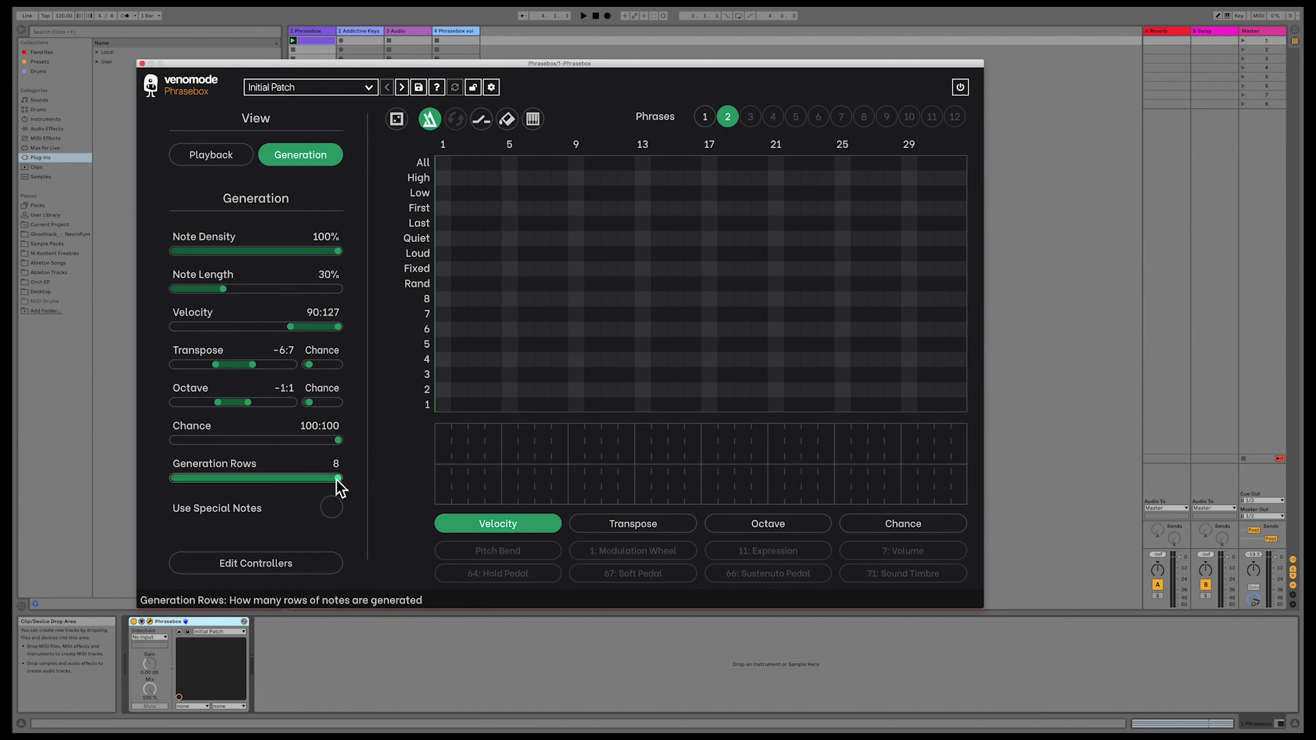
Randomise phrase 2's notes several times, then again with Generation Rows lowered.
click(399, 122)
click(399, 122)
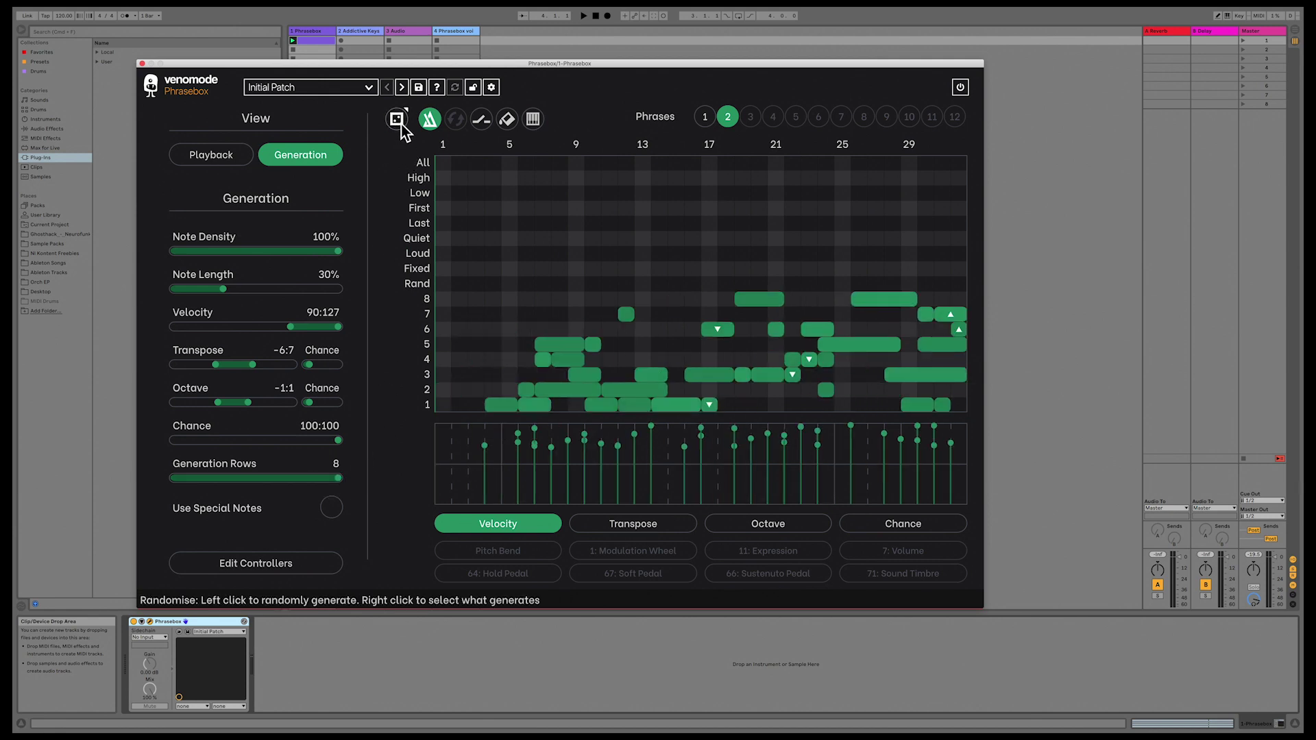
click(399, 122)
click(399, 122)
click(399, 122)
drag(346, 476, 219, 483)
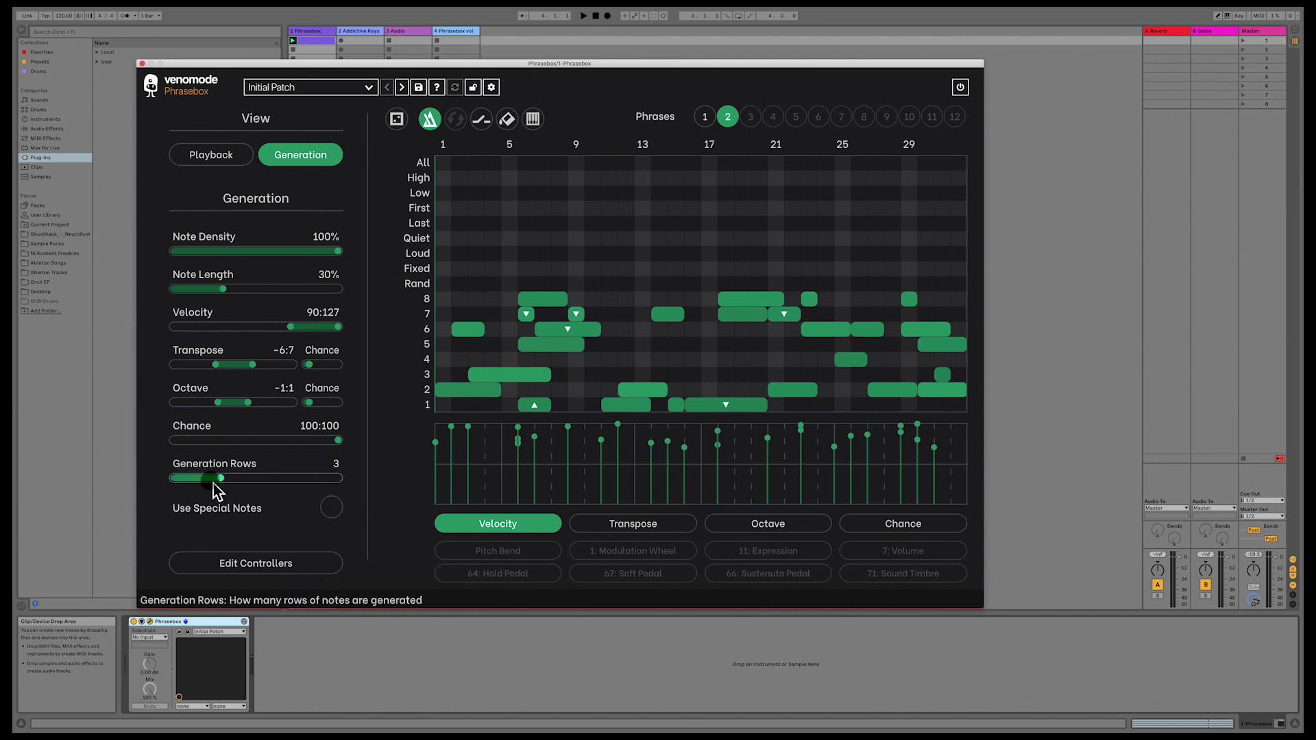
click(399, 120)
click(399, 120)
click(399, 120)
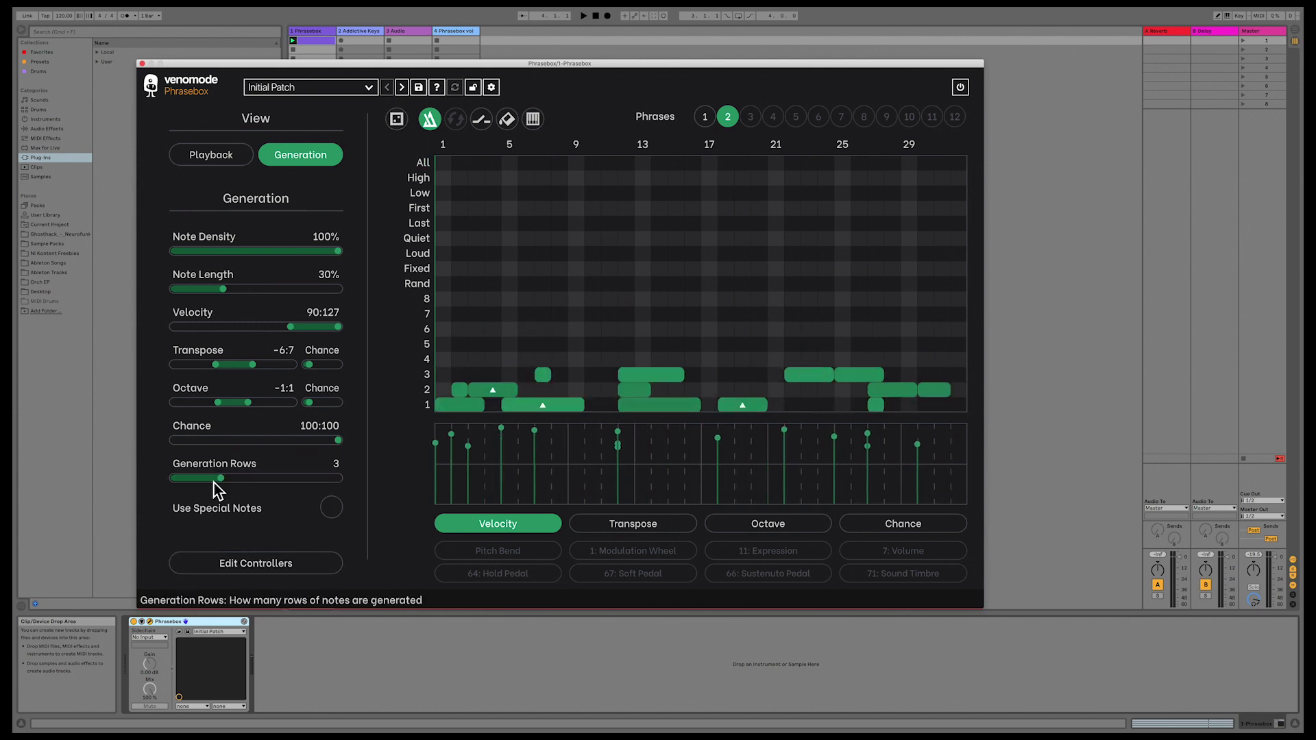
Randomise with Generation Rows at 1, then restore 8 rows and randomise again.
drag(218, 479, 176, 479)
click(398, 122)
click(398, 122)
click(398, 122)
drag(266, 479, 298, 478)
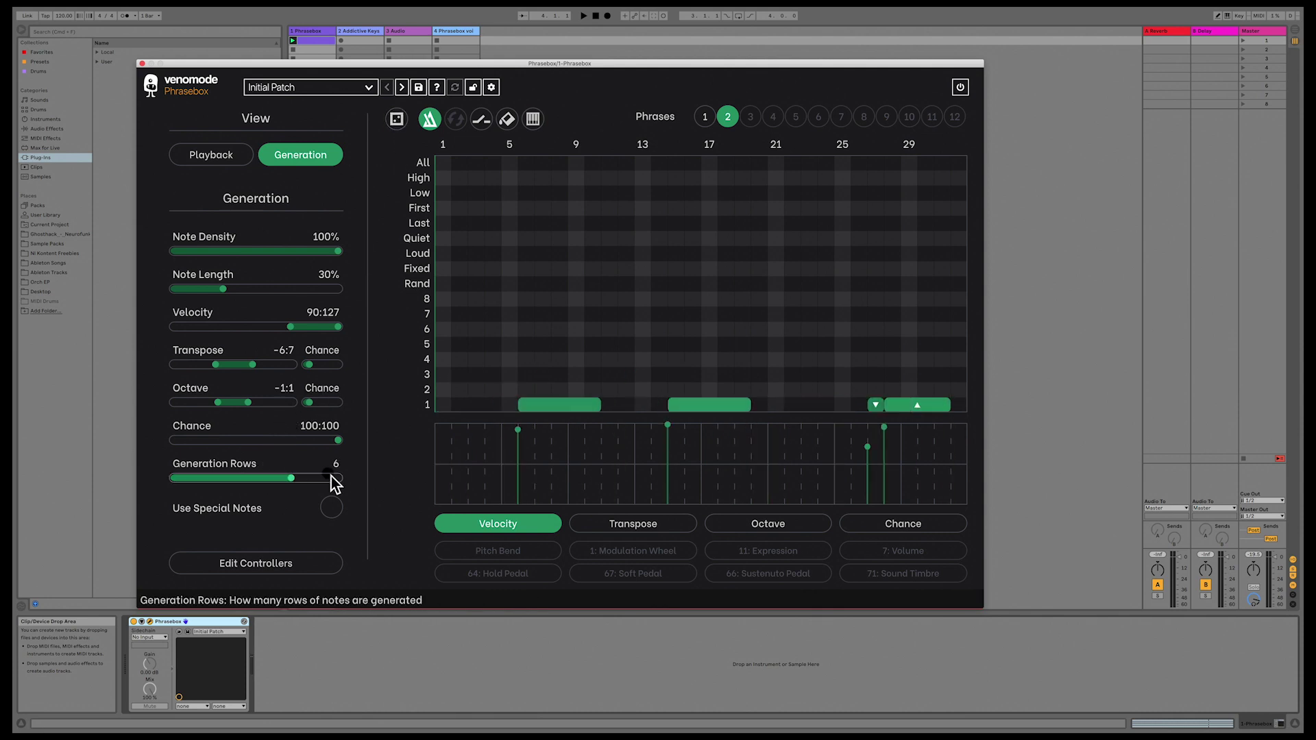
click(398, 120)
click(398, 120)
click(397, 121)
click(397, 121)
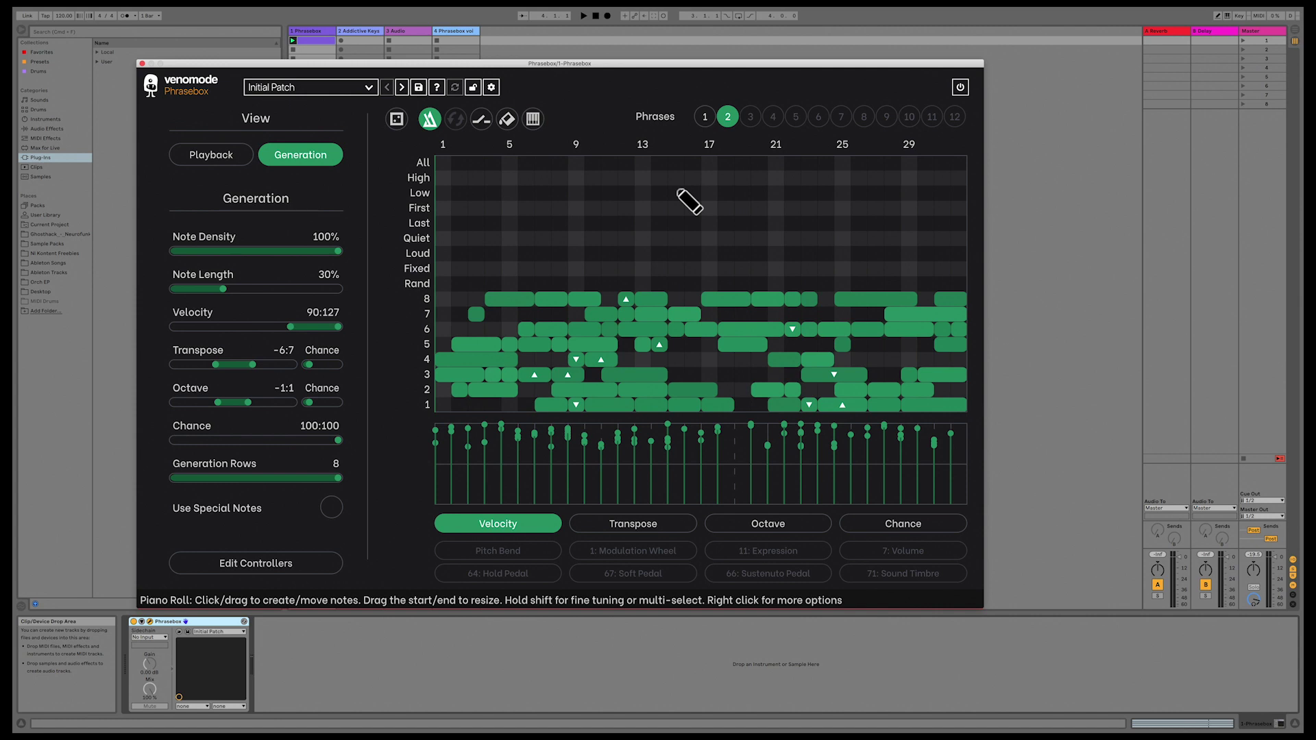
Move phrase 2's notes in bars 1–9 up into the top rows and lower their velocities.
click(511, 299)
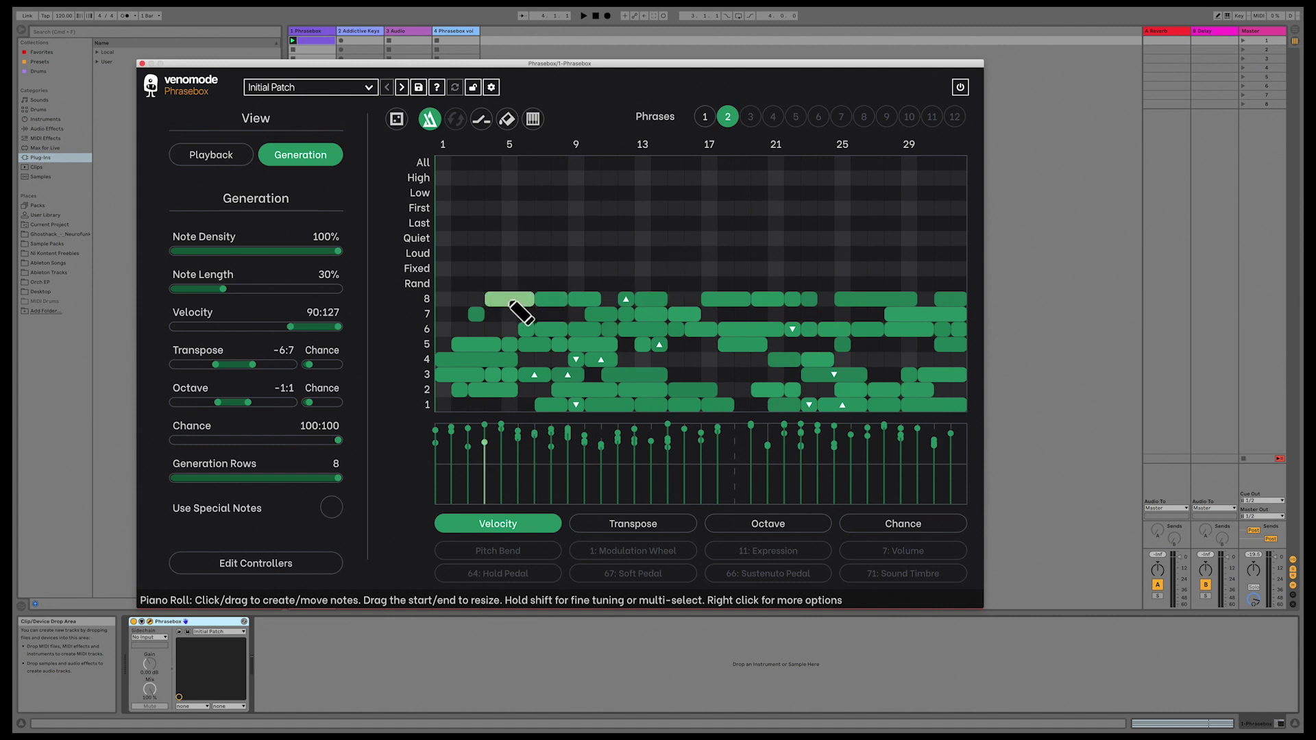
mouse_move(551, 305)
mouse_down()
mouse_move(586, 300)
mouse_move(594, 349)
mouse_up()
drag(440, 224, 570, 414)
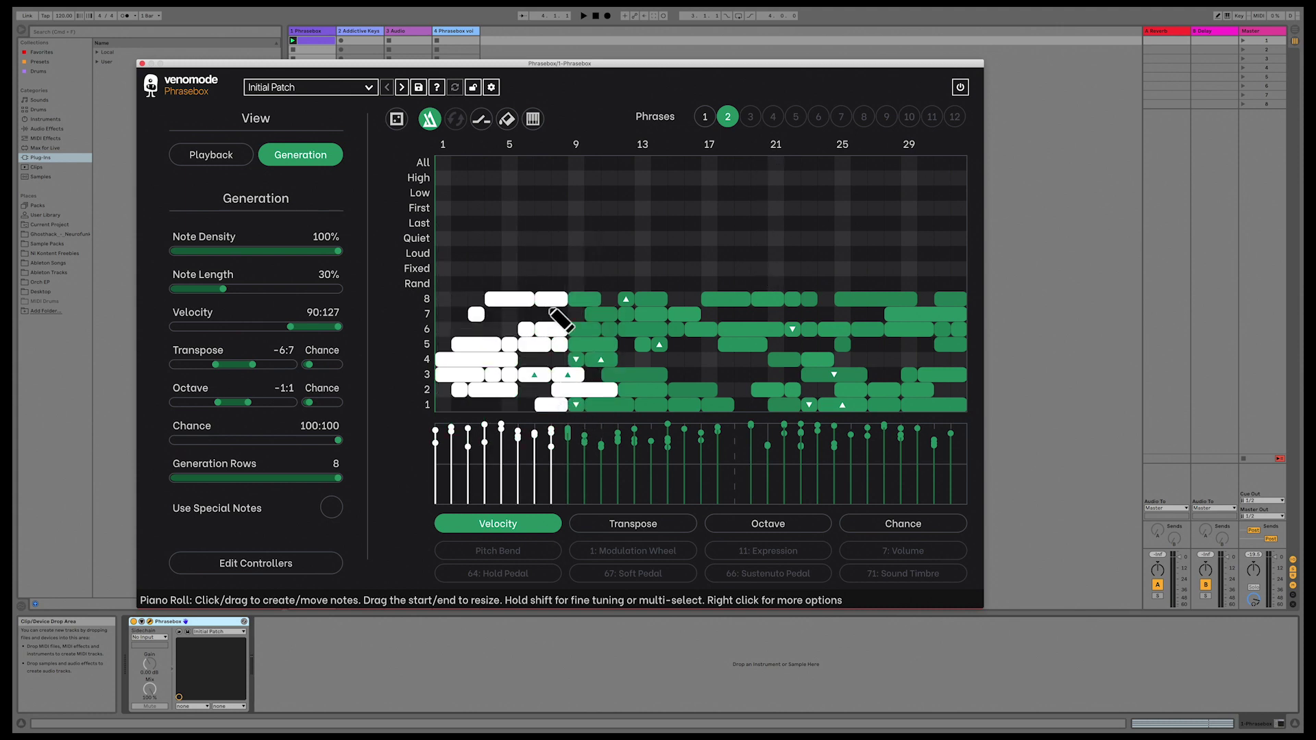
drag(526, 328, 547, 171)
key(Right)
key(Right)
key(Right)
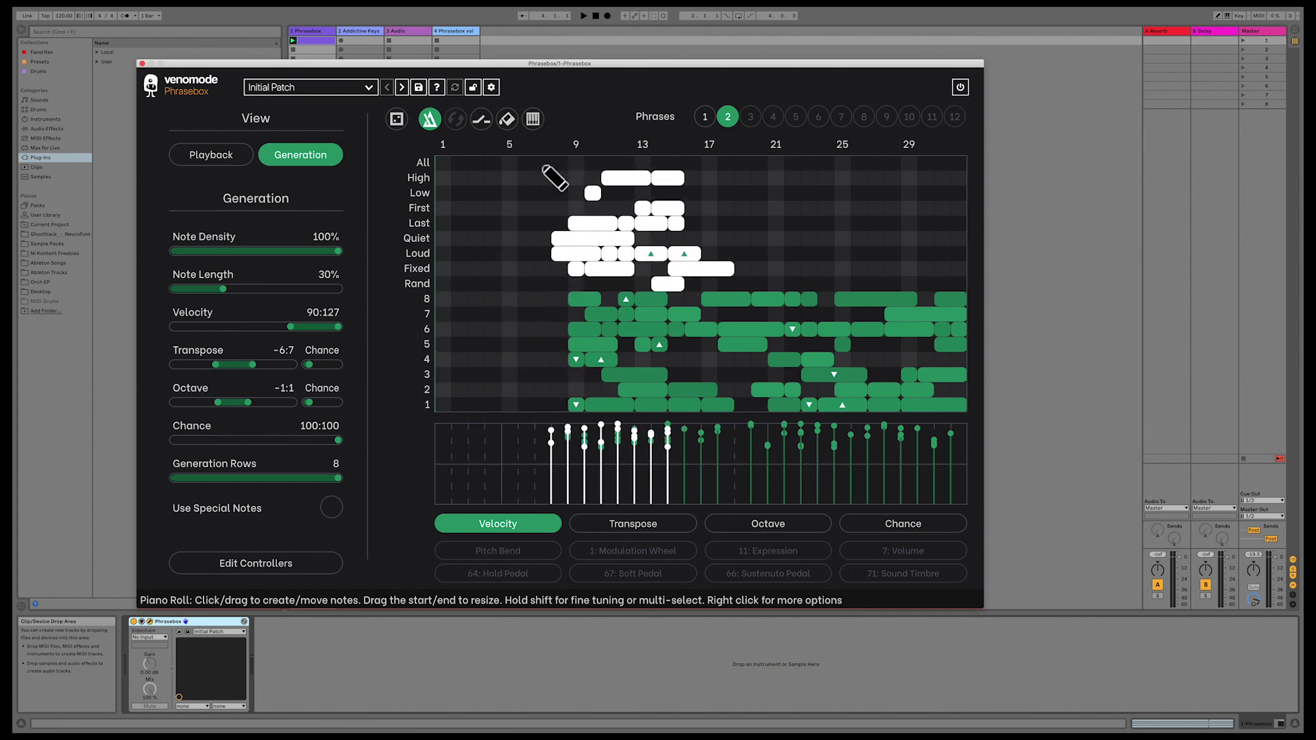
key(Left)
key(Left)
key(Left)
key(Left)
key(Left)
key(Left)
mouse_move(520, 439)
mouse_down()
mouse_move(516, 494)
mouse_move(516, 447)
mouse_move(512, 484)
mouse_move(512, 458)
mouse_move(512, 469)
mouse_move(433, 451)
mouse_move(469, 464)
mouse_move(534, 434)
mouse_move(585, 483)
mouse_move(670, 453)
mouse_move(740, 473)
mouse_move(825, 451)
mouse_move(969, 485)
mouse_up()
click(394, 464)
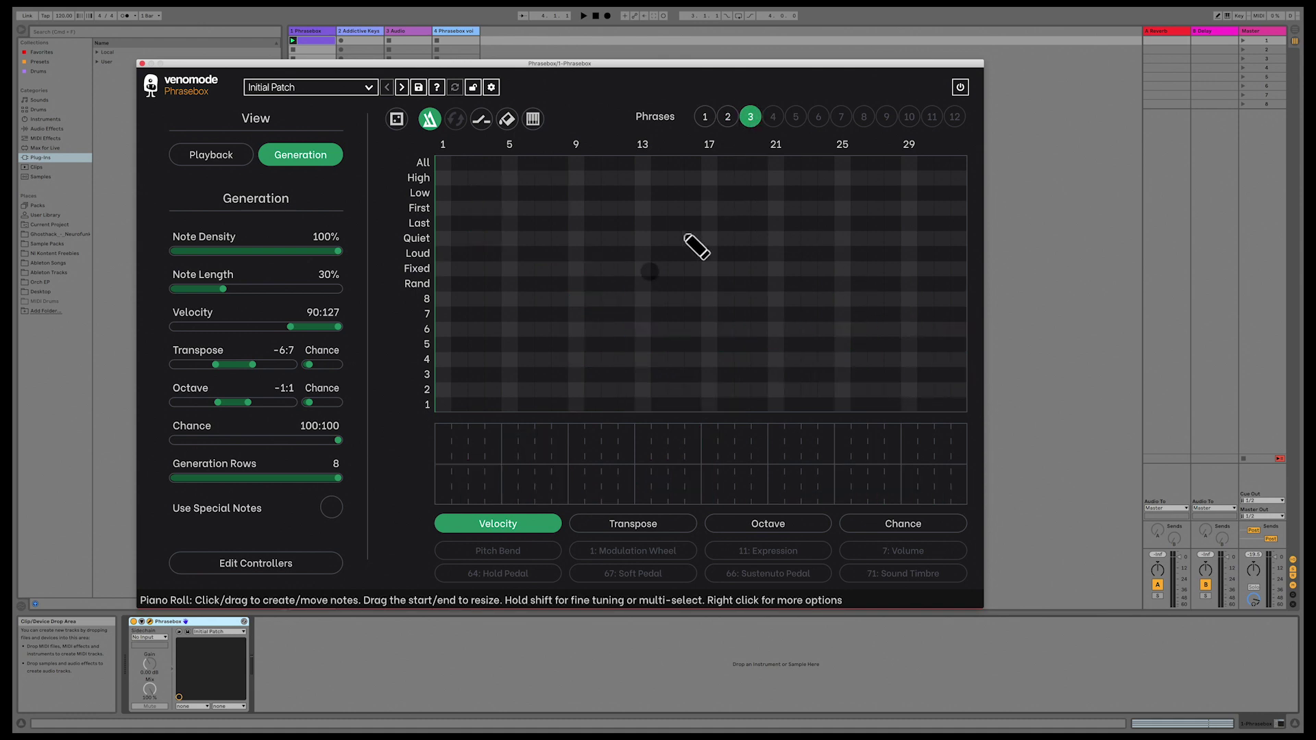
Copy phrase 2 and paste it into phrase 3.
right_click(492, 281)
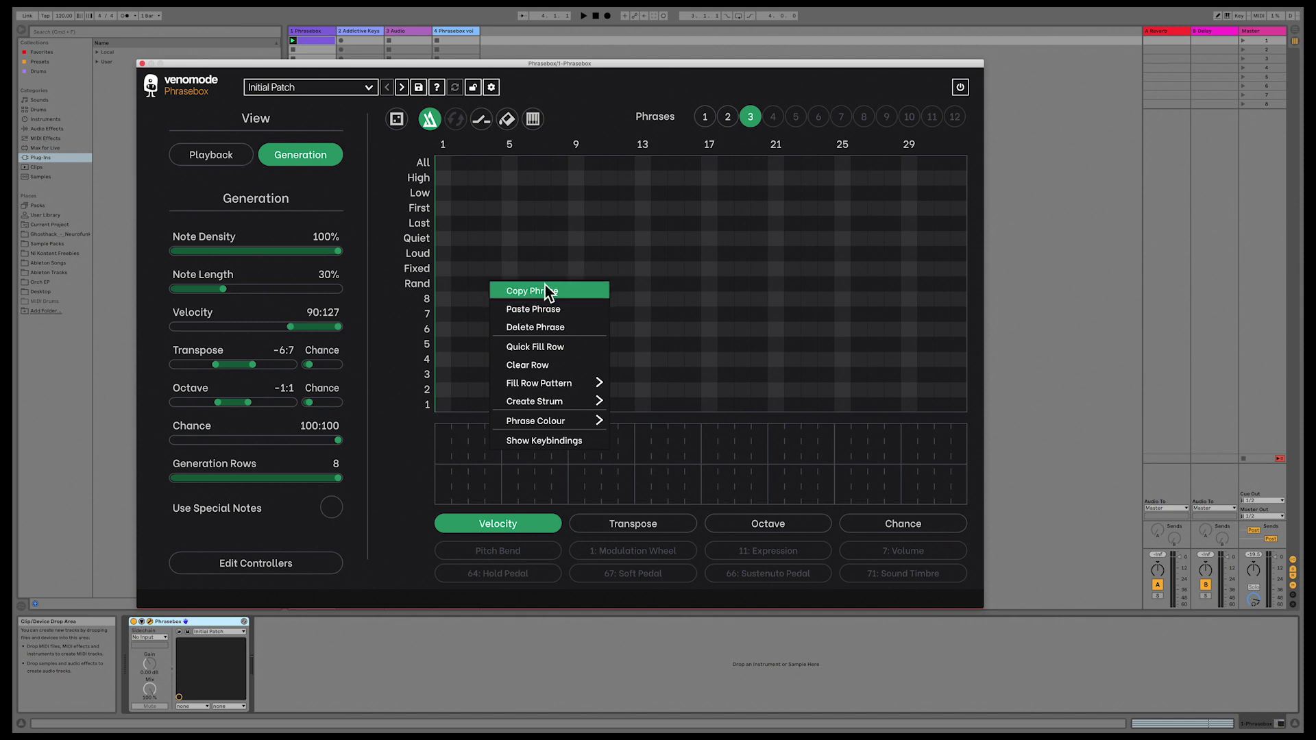
click(730, 119)
right_click(545, 203)
click(639, 209)
click(751, 116)
right_click(549, 229)
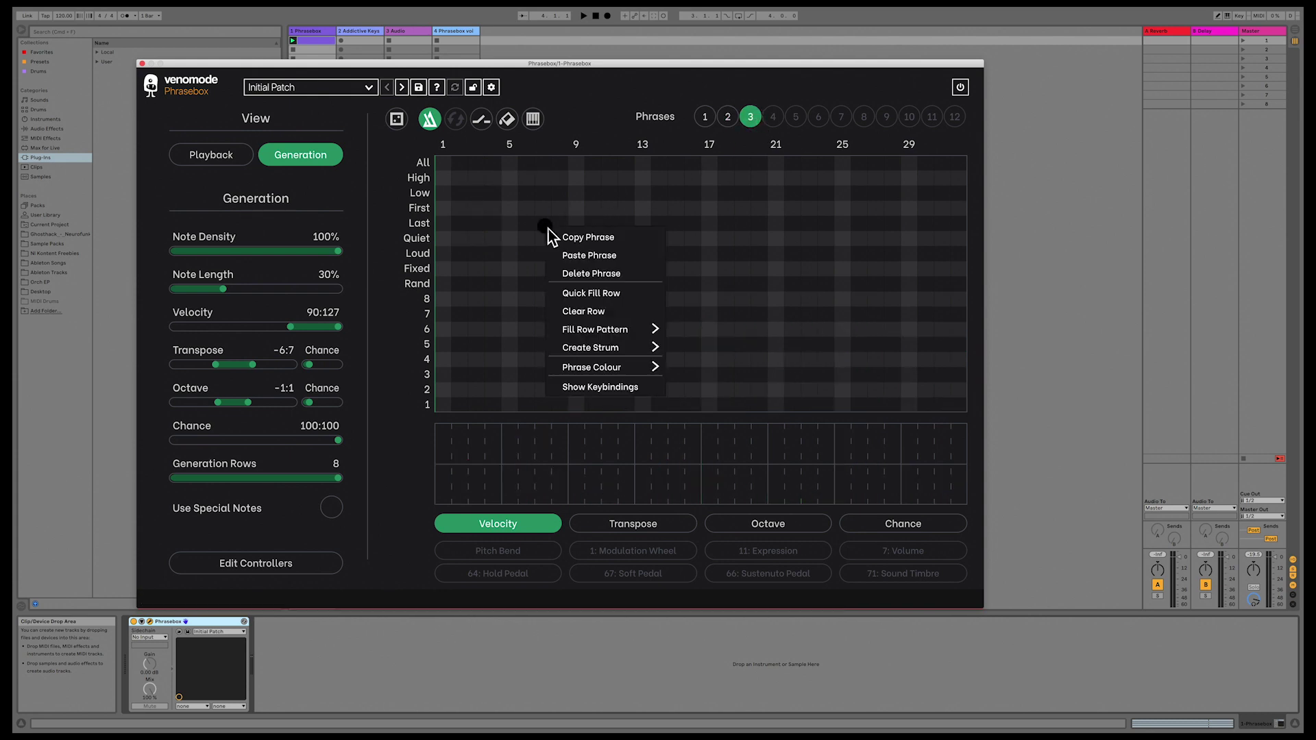
click(580, 255)
On phrase 4, quick-fill and then clear the First row, and bring up the Quiet row's fill patterns.
click(775, 116)
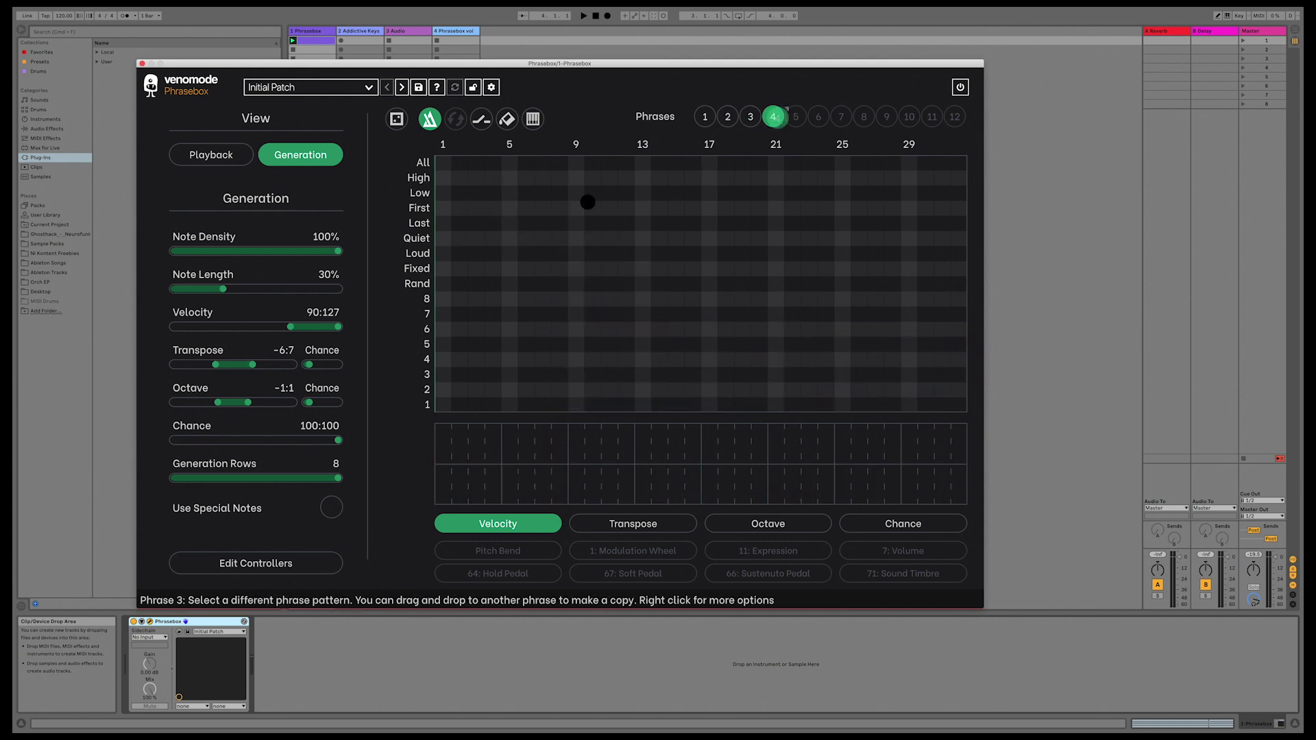
right_click(445, 212)
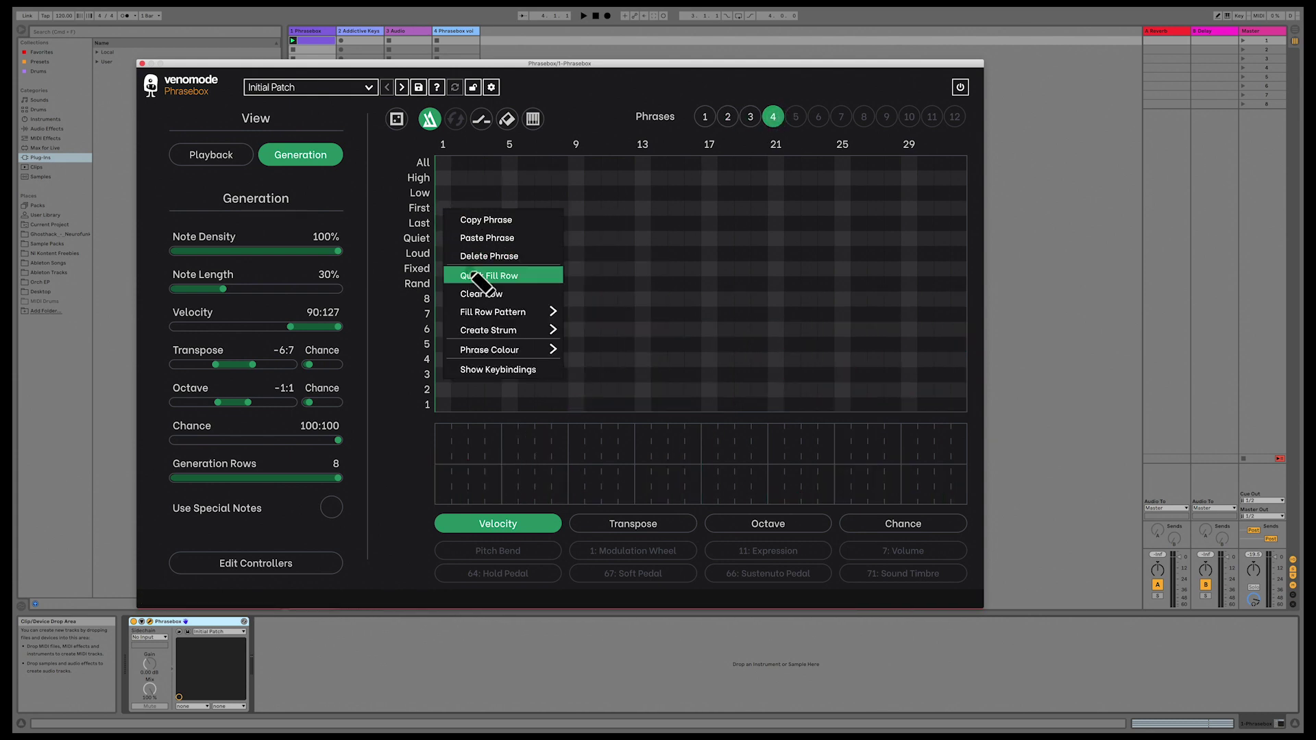
click(480, 275)
right_click(443, 211)
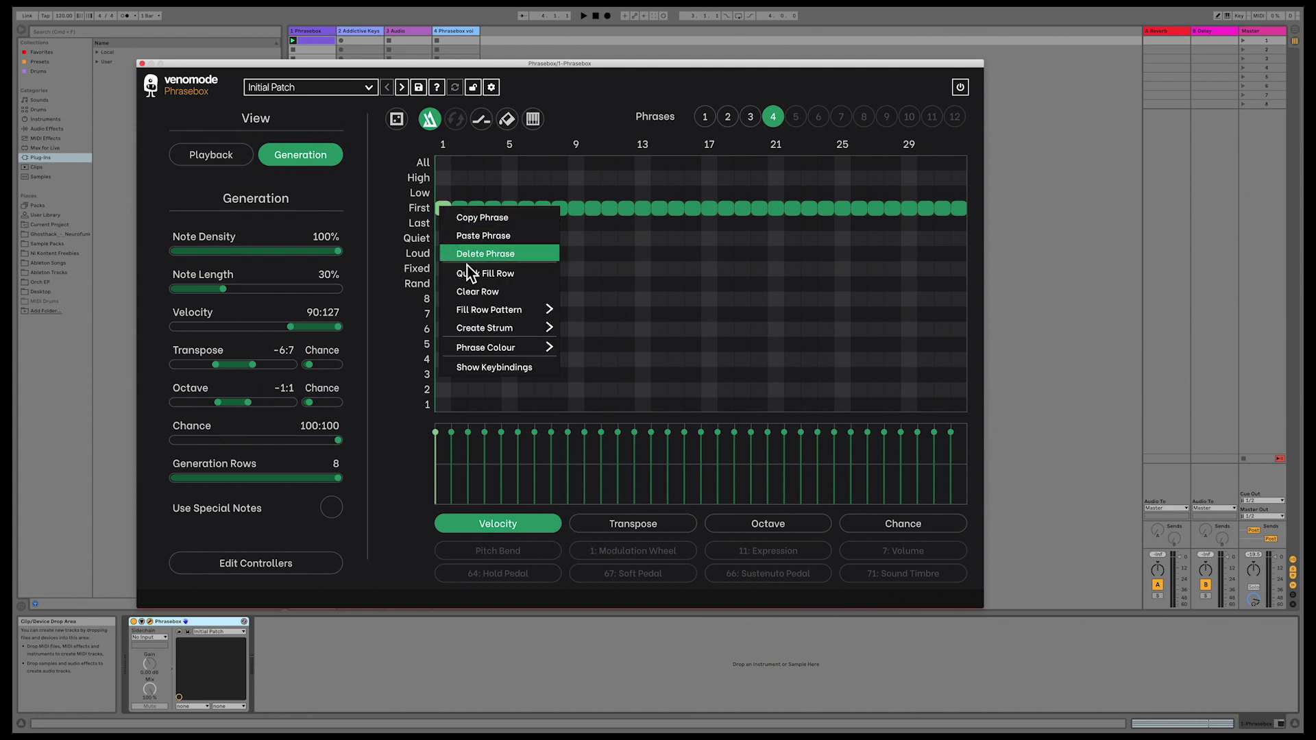
click(478, 292)
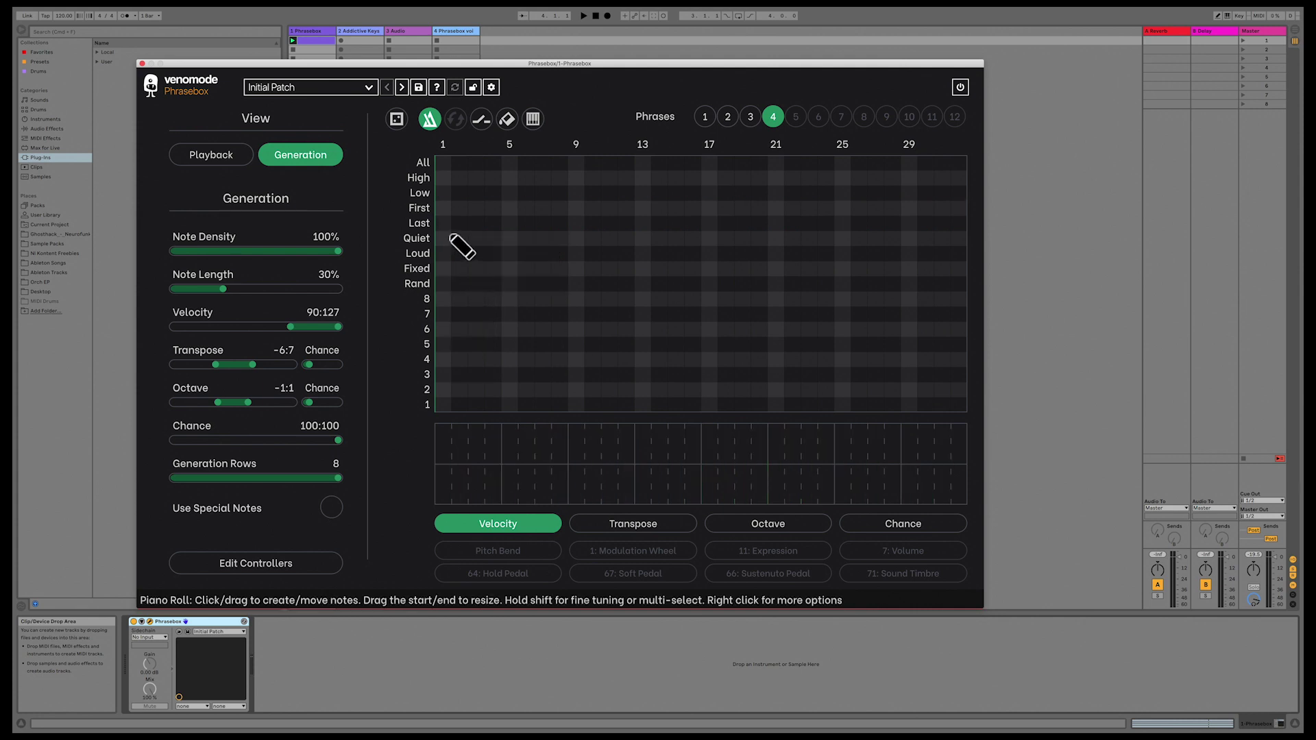
right_click(449, 237)
mouse_move(479, 332)
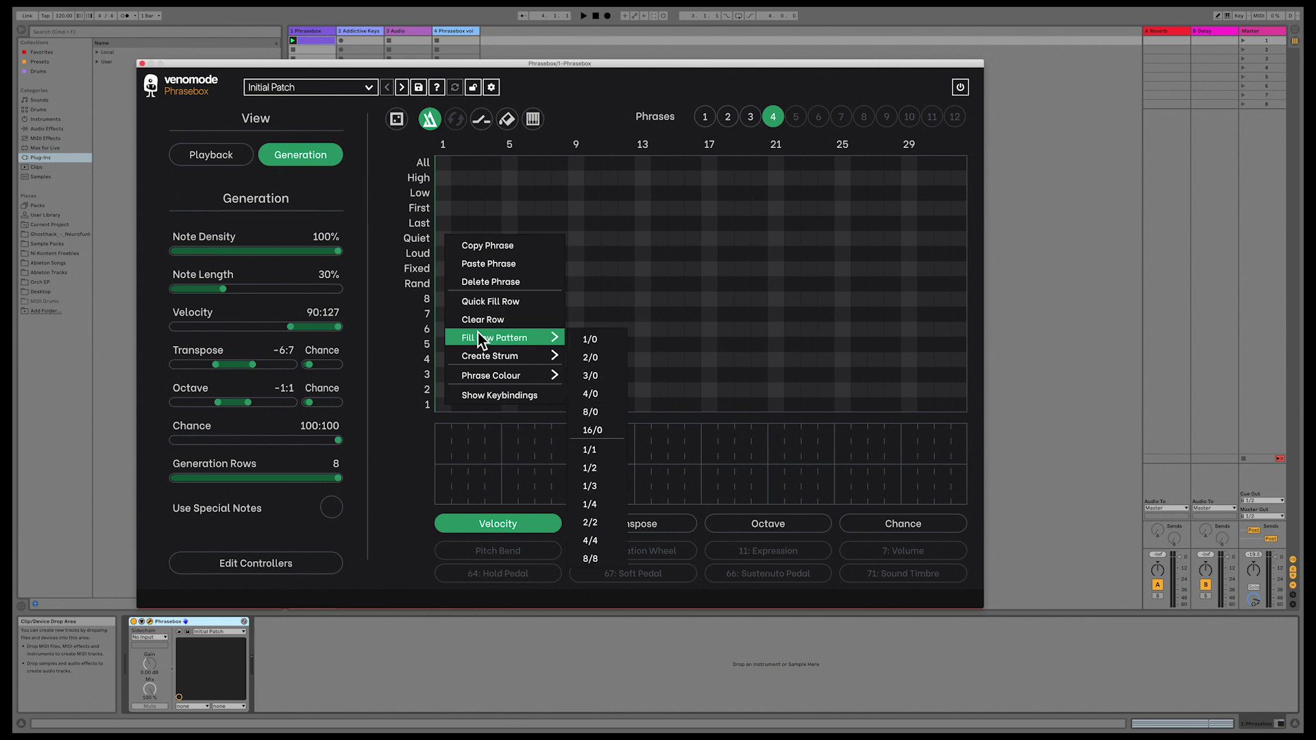
Apply Fill Row Pattern 4/0 to the Quiet row and 2/2 to row 8.
click(613, 395)
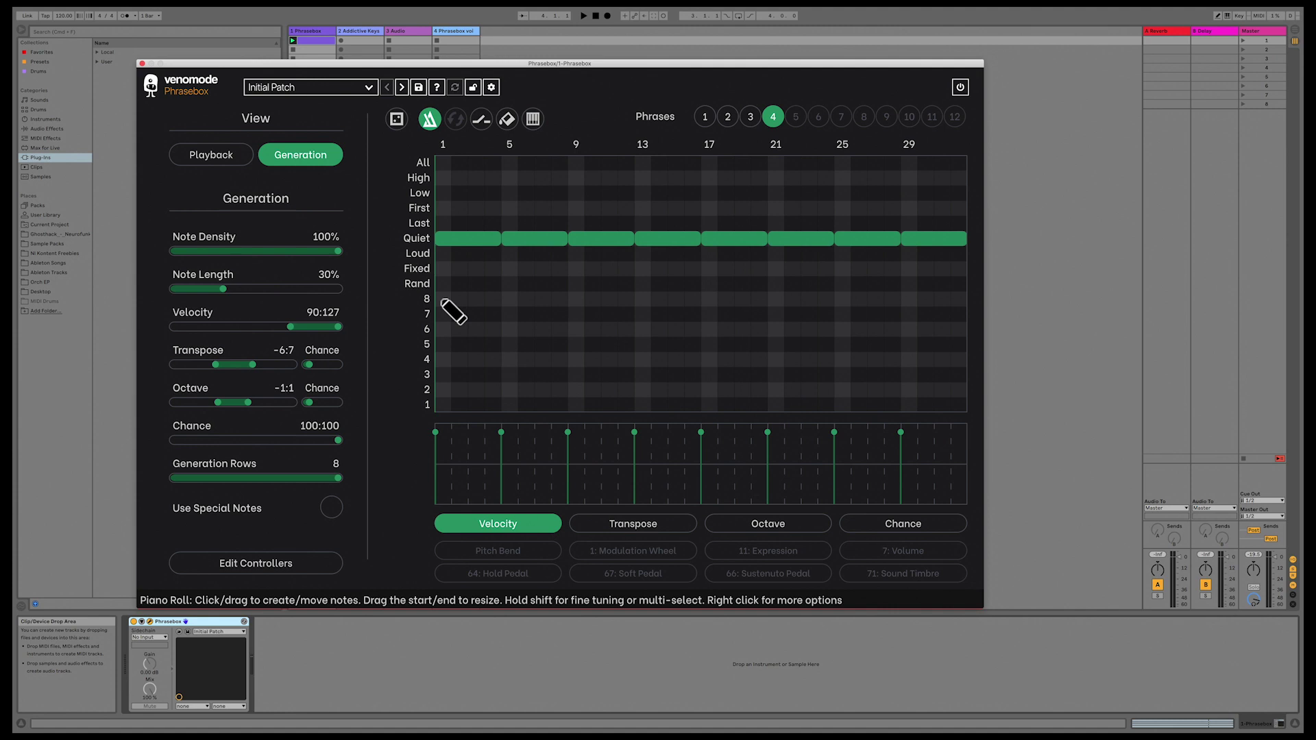
right_click(444, 303)
mouse_move(505, 402)
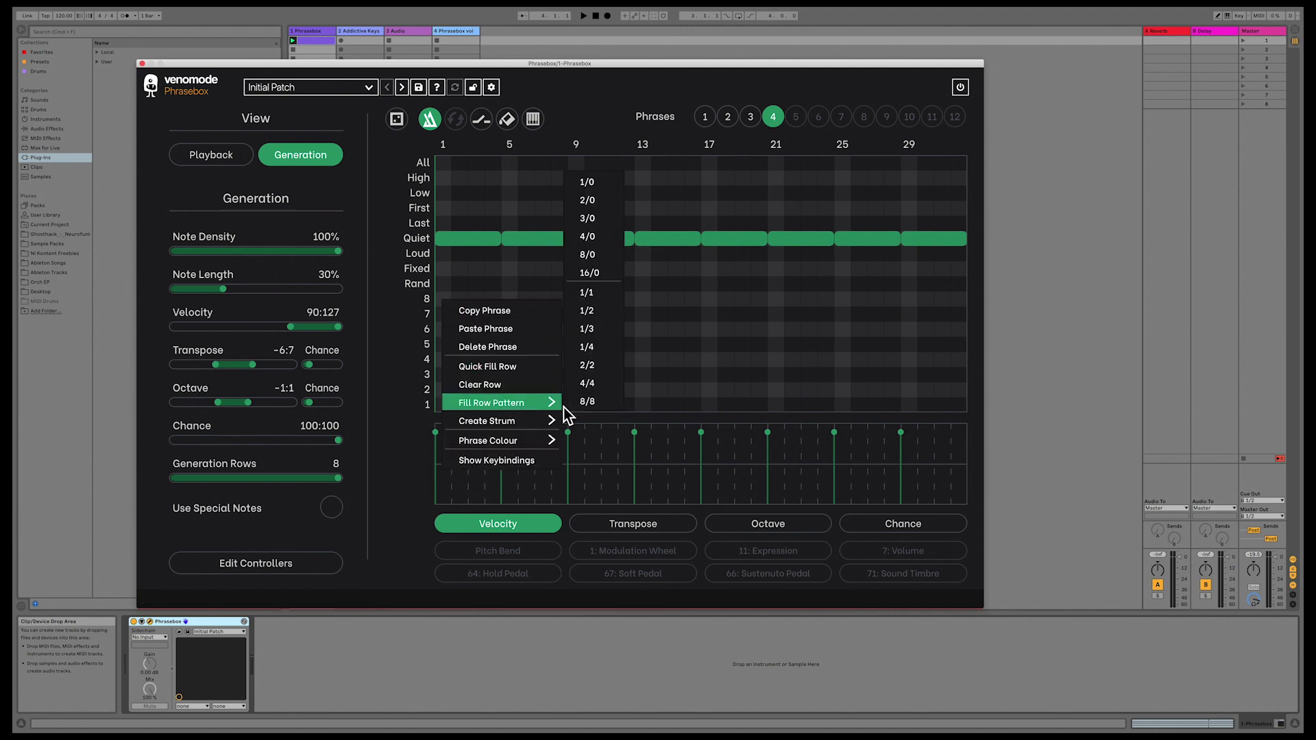
click(594, 371)
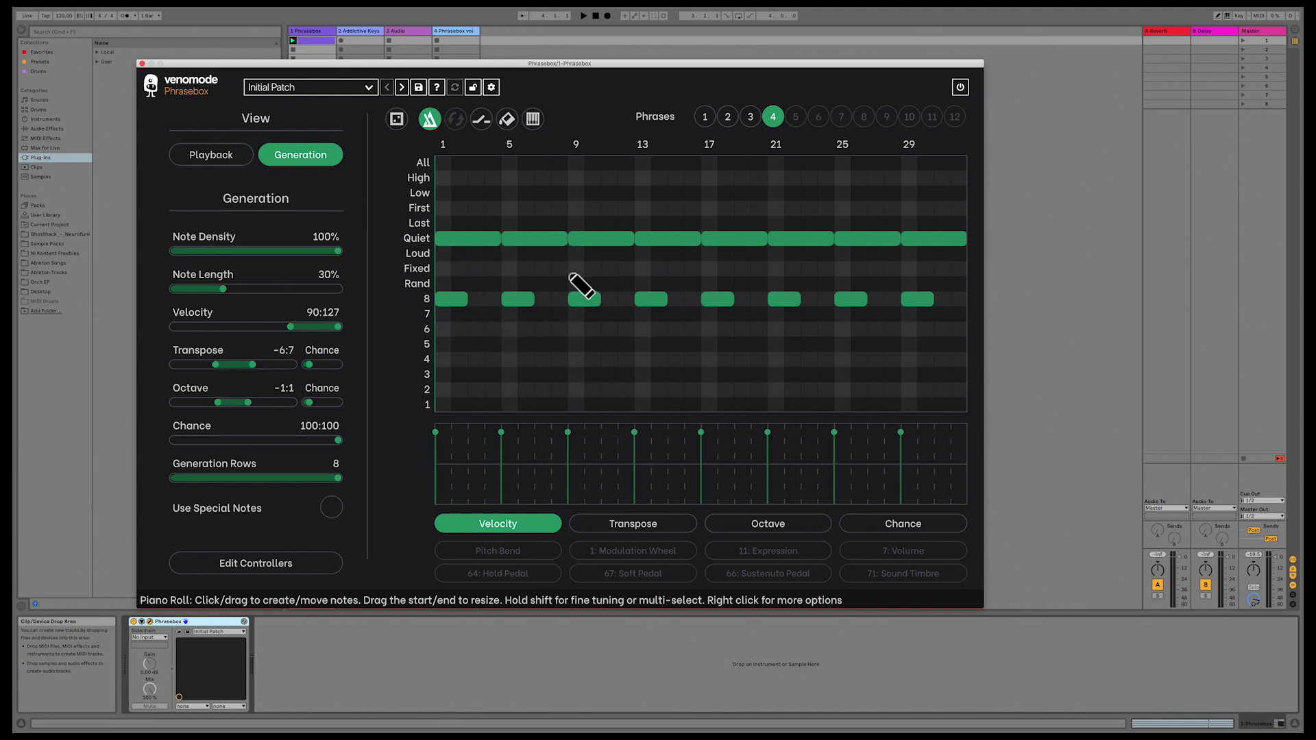
Select phrase 5 and add an 8-note Up Slow strum at bar 1.
click(796, 118)
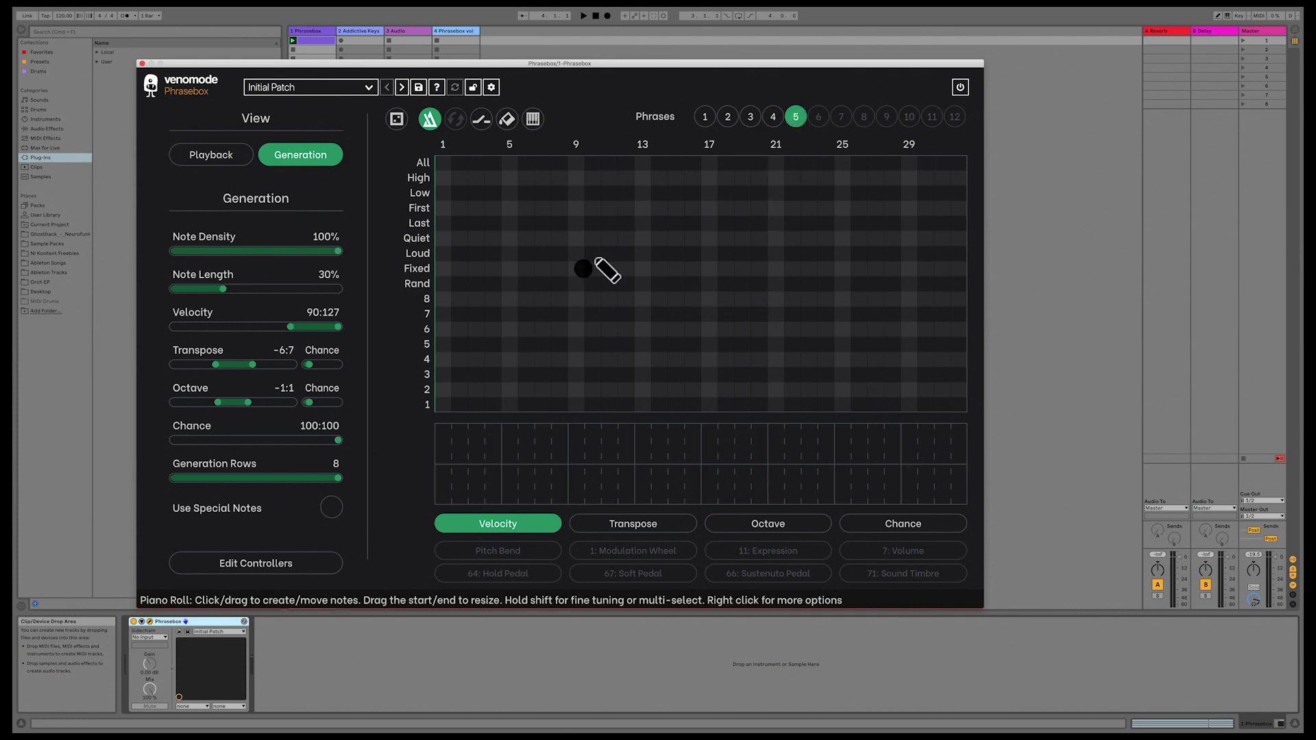
right_click(452, 399)
mouse_move(505, 355)
mouse_move(595, 351)
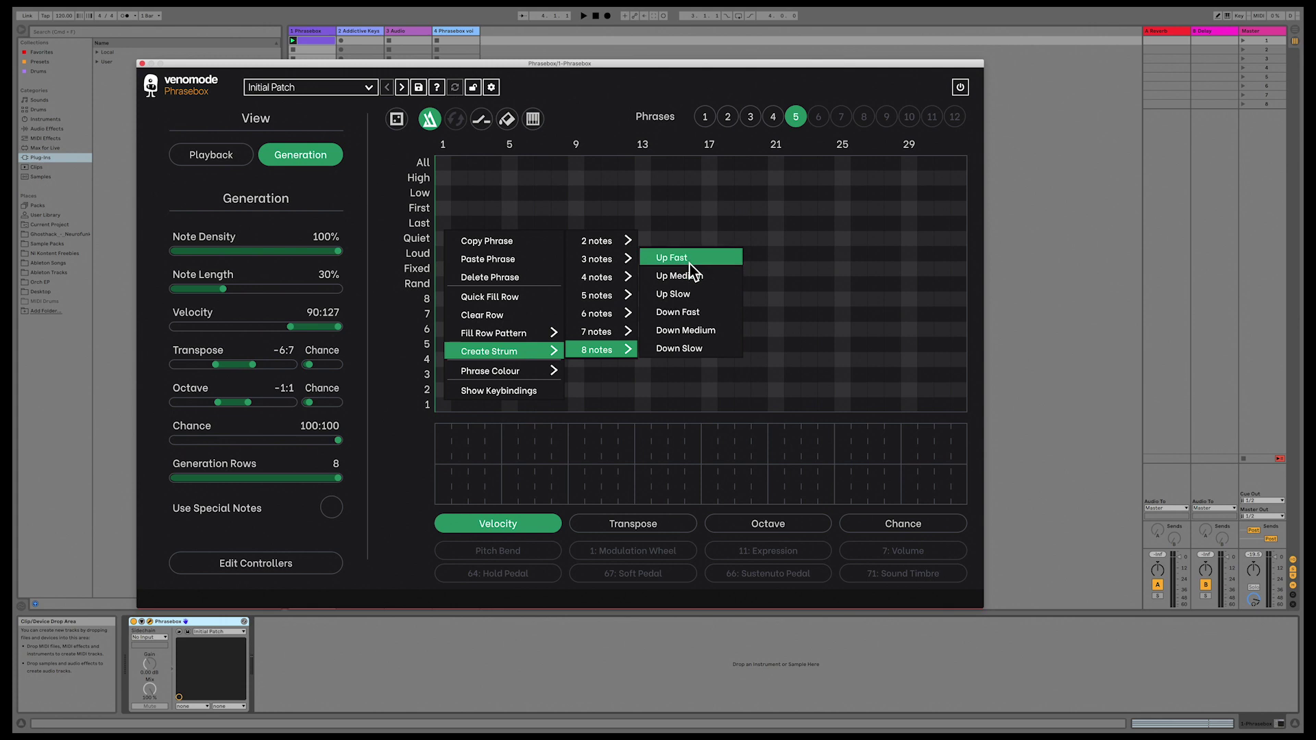
click(691, 295)
Add an 8-note Down Slow strum at bar 9 and a 5-note Up Medium strum at bar 17.
right_click(572, 399)
mouse_move(545, 355)
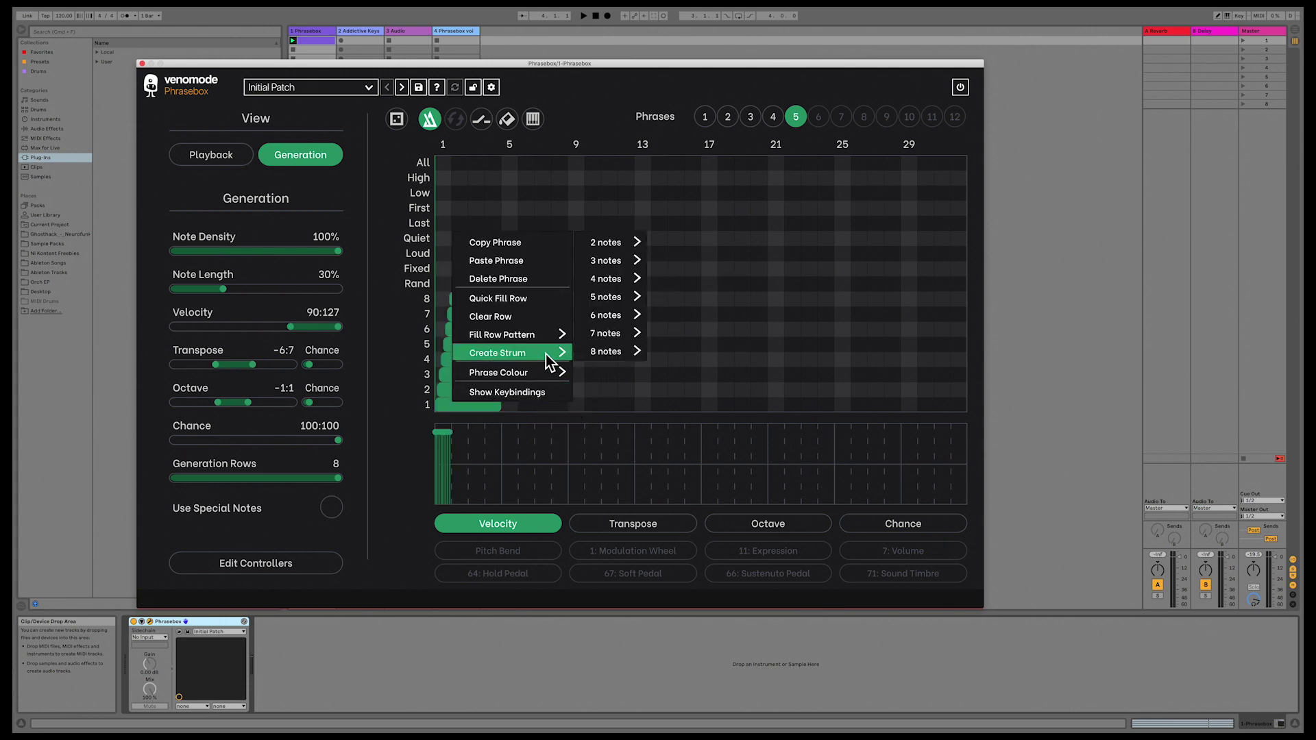
mouse_move(614, 351)
click(667, 347)
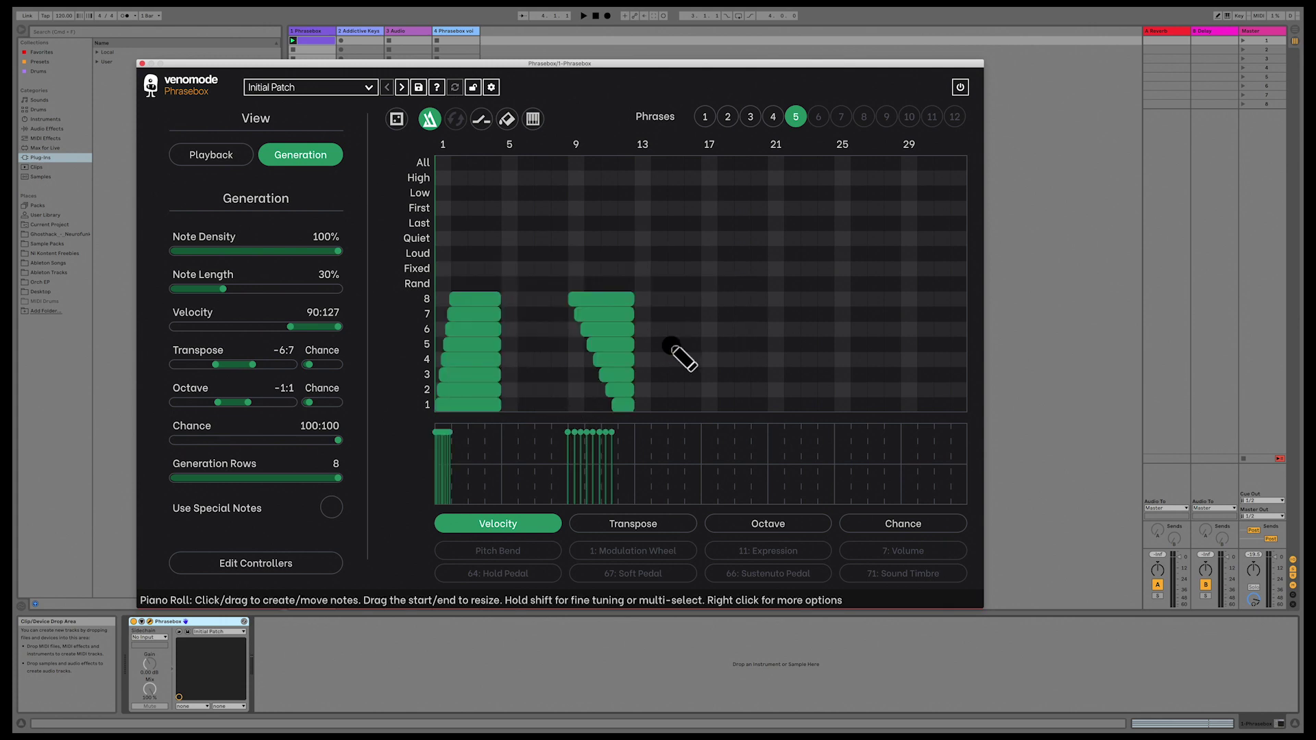
right_click(706, 407)
mouse_move(681, 350)
mouse_move(736, 294)
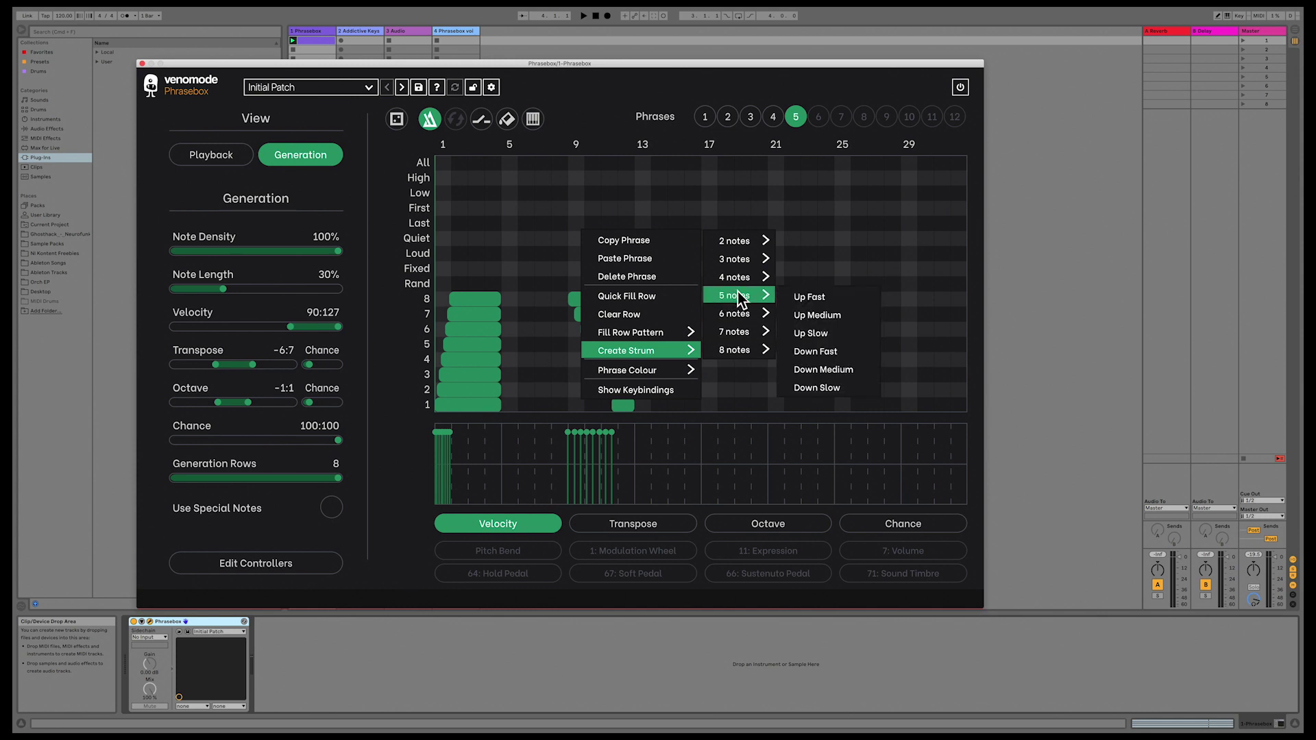
click(826, 317)
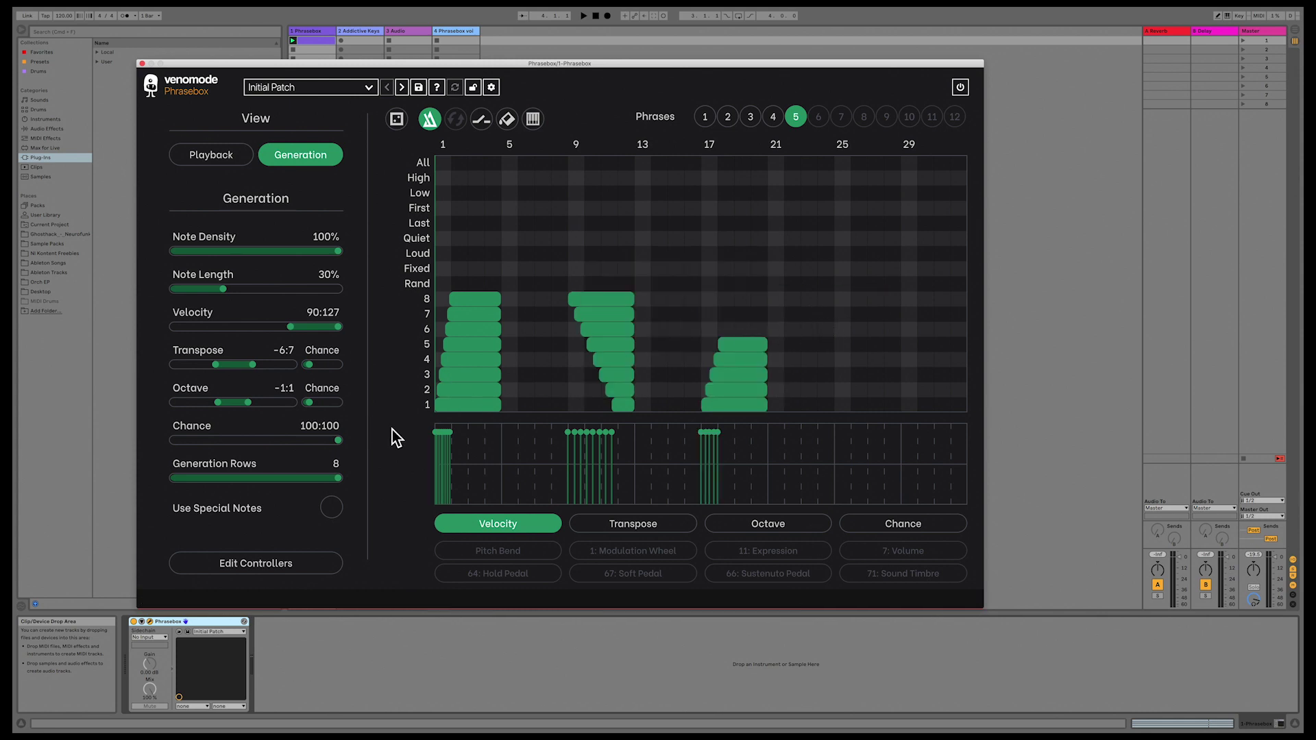
Set phrase 5's Phrase Colour to purple.
right_click(546, 233)
mouse_move(603, 371)
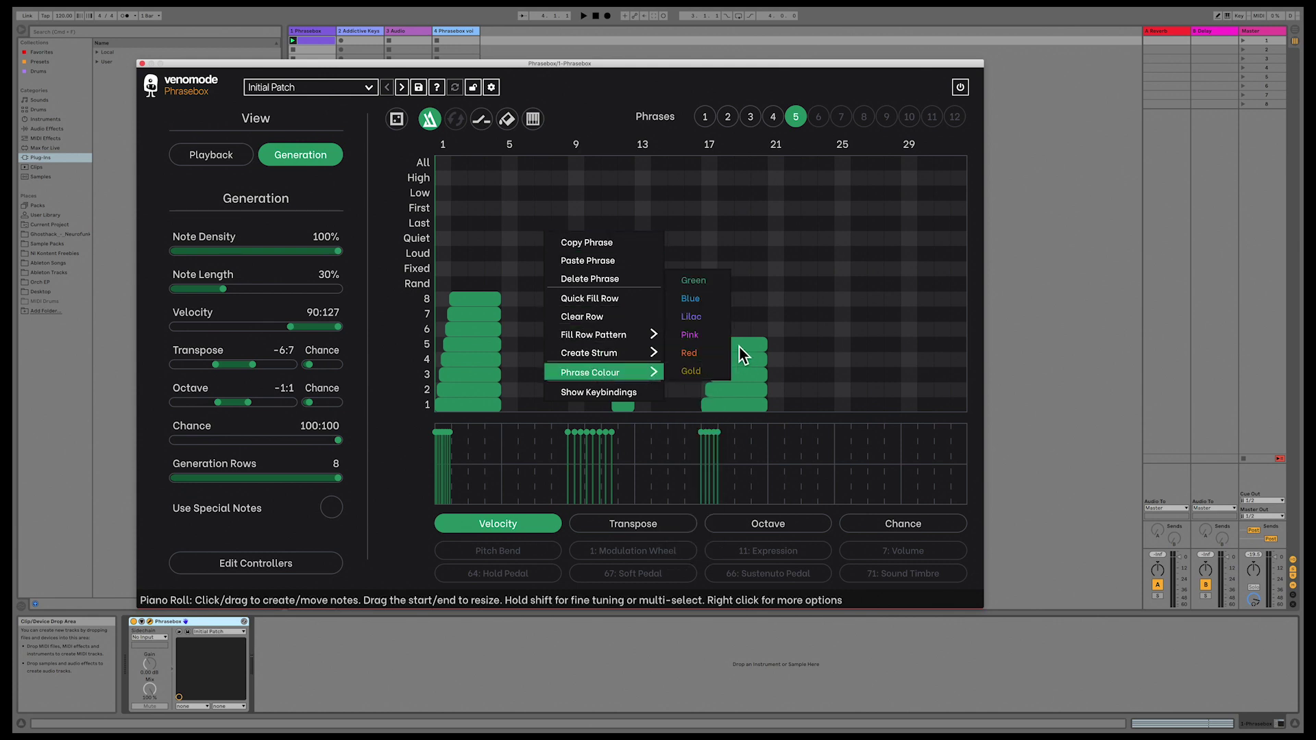
click(719, 340)
Set phrase 4's Phrase Colour to Blue, compare with phrase 5, then return to phrase 3.
click(773, 116)
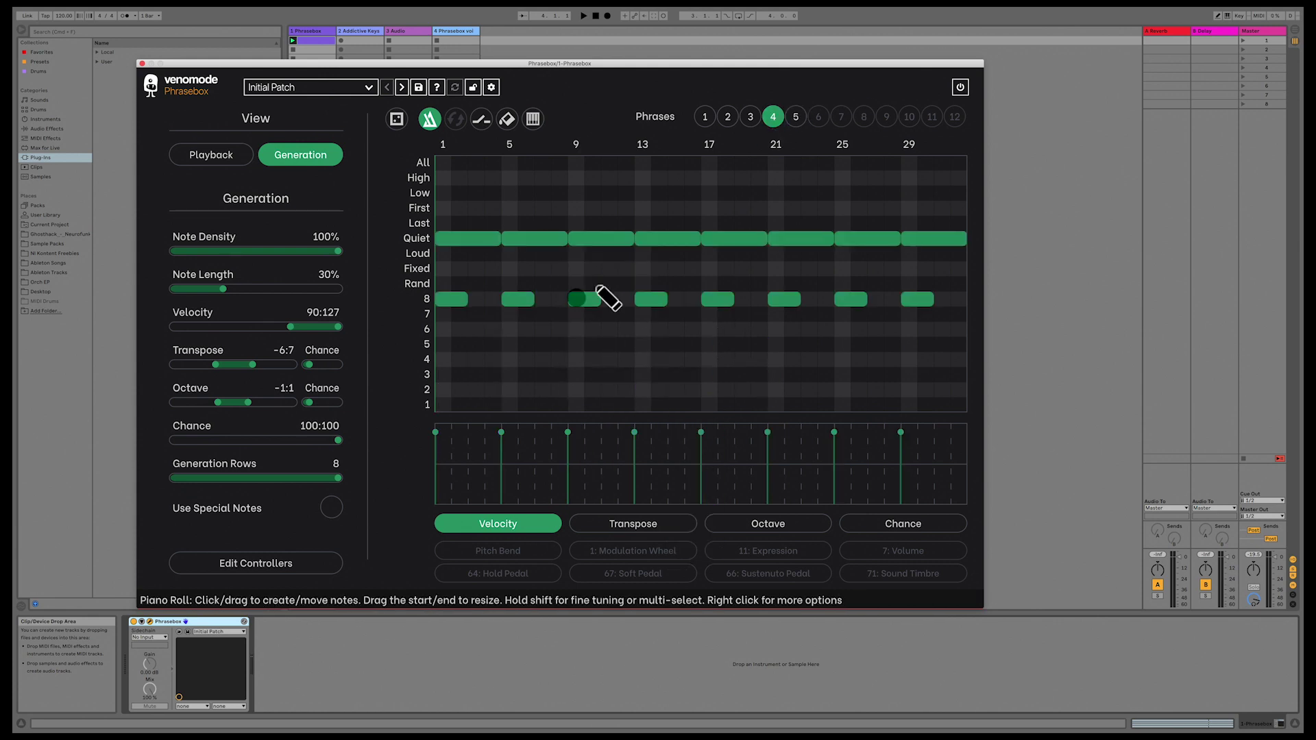
right_click(491, 339)
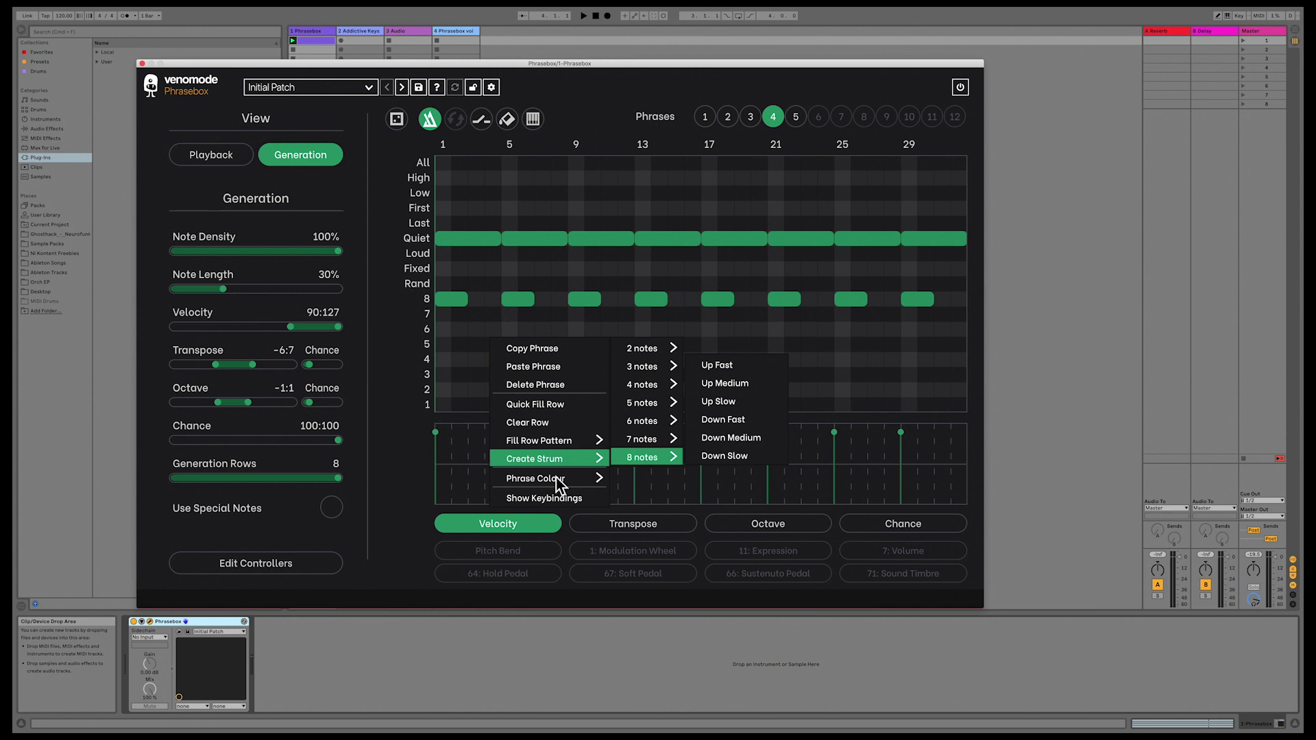
mouse_move(598, 478)
click(641, 406)
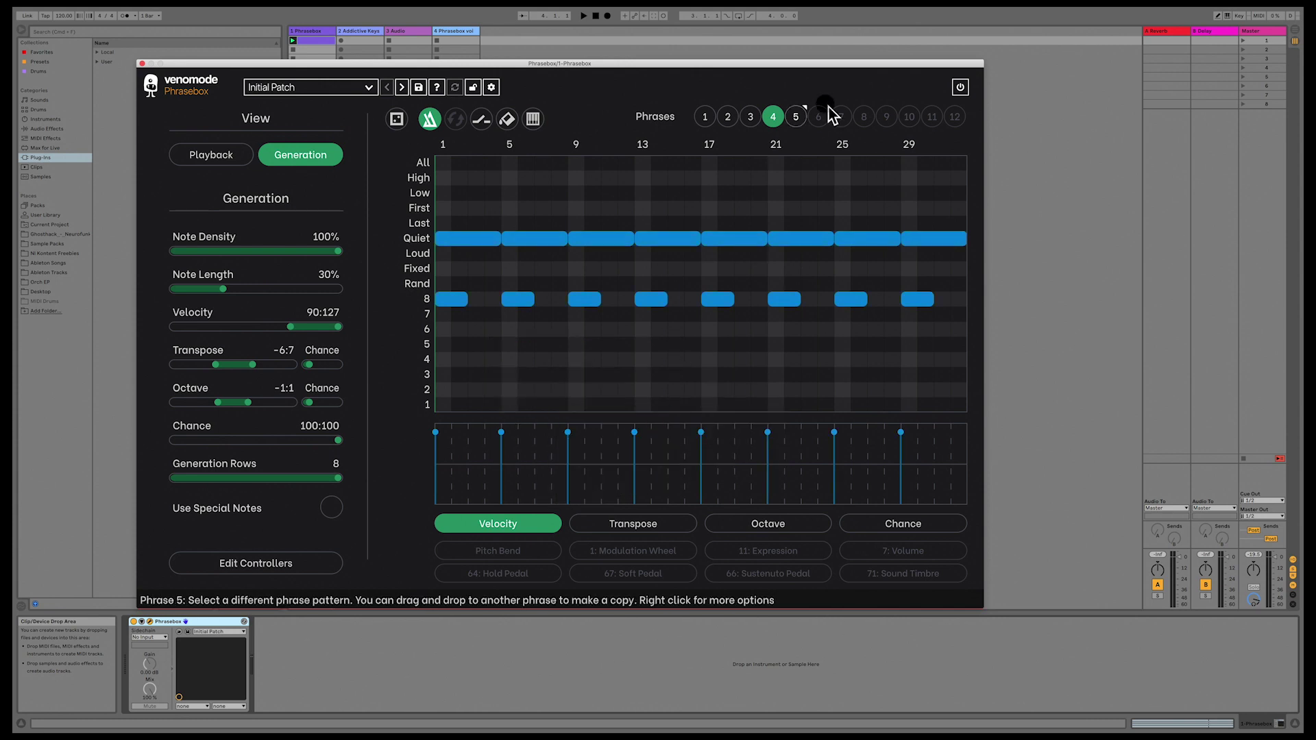
click(796, 118)
click(774, 119)
click(750, 119)
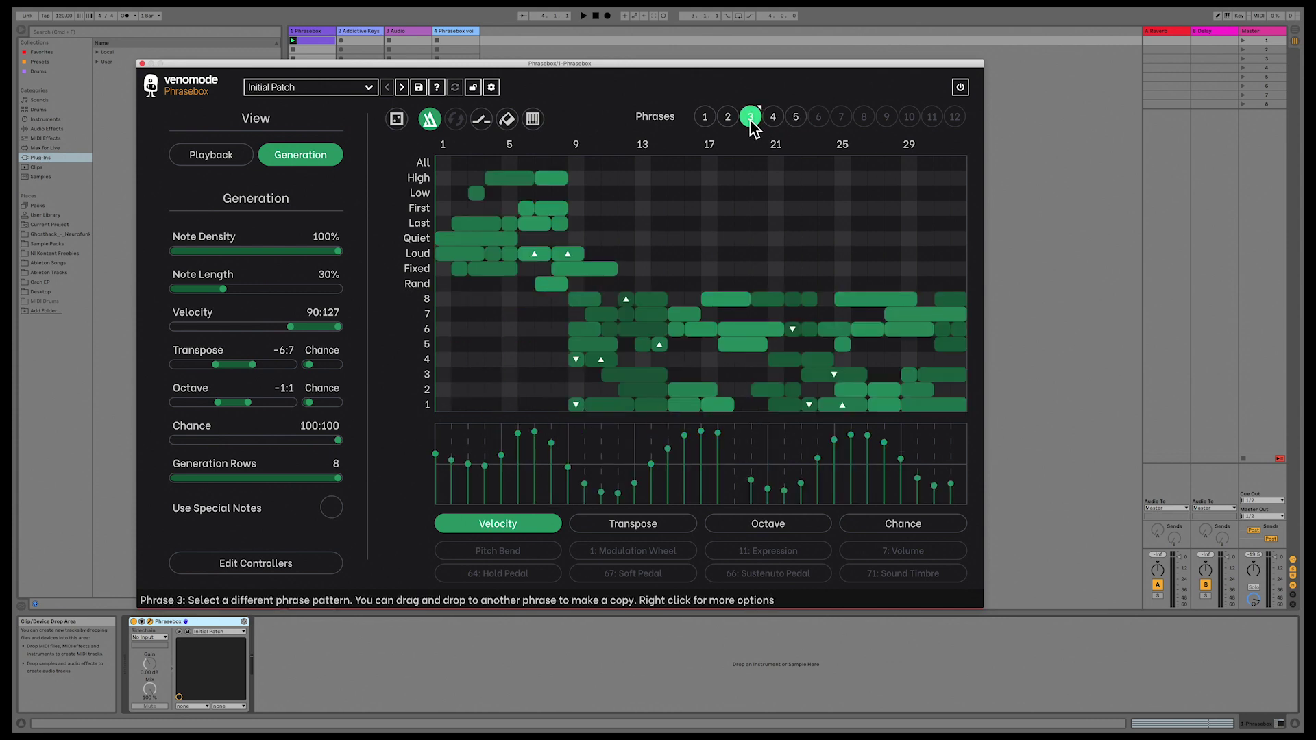
right_click(636, 198)
Show the keybindings reference, play and stop phrase 1, then switch to Loop Playback.
click(589, 359)
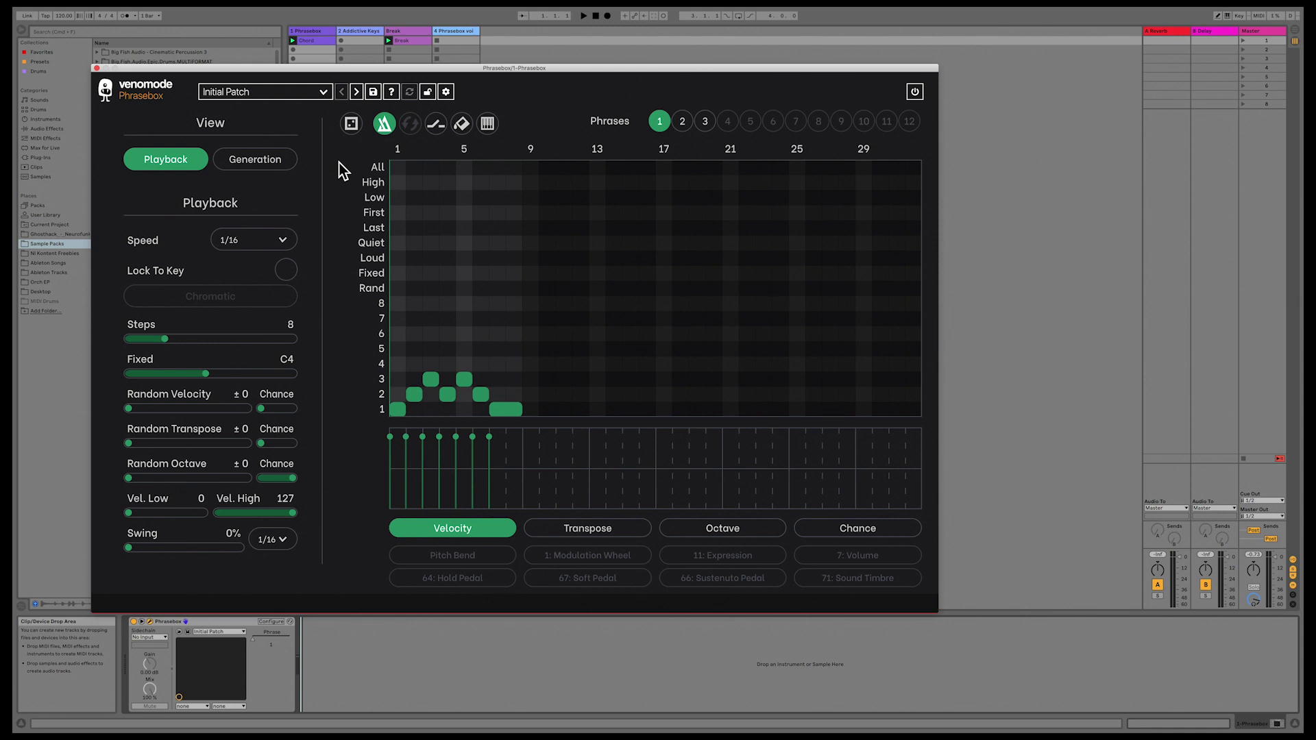
key(space)
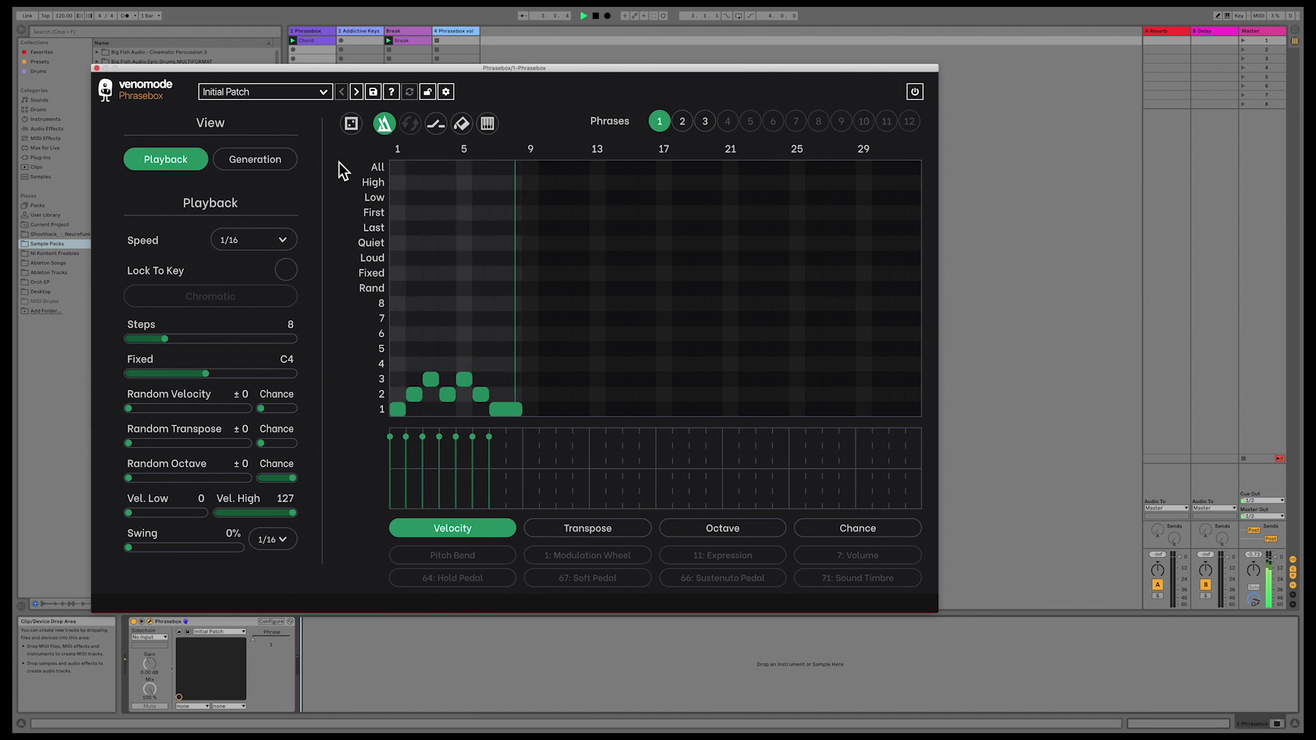
key(space)
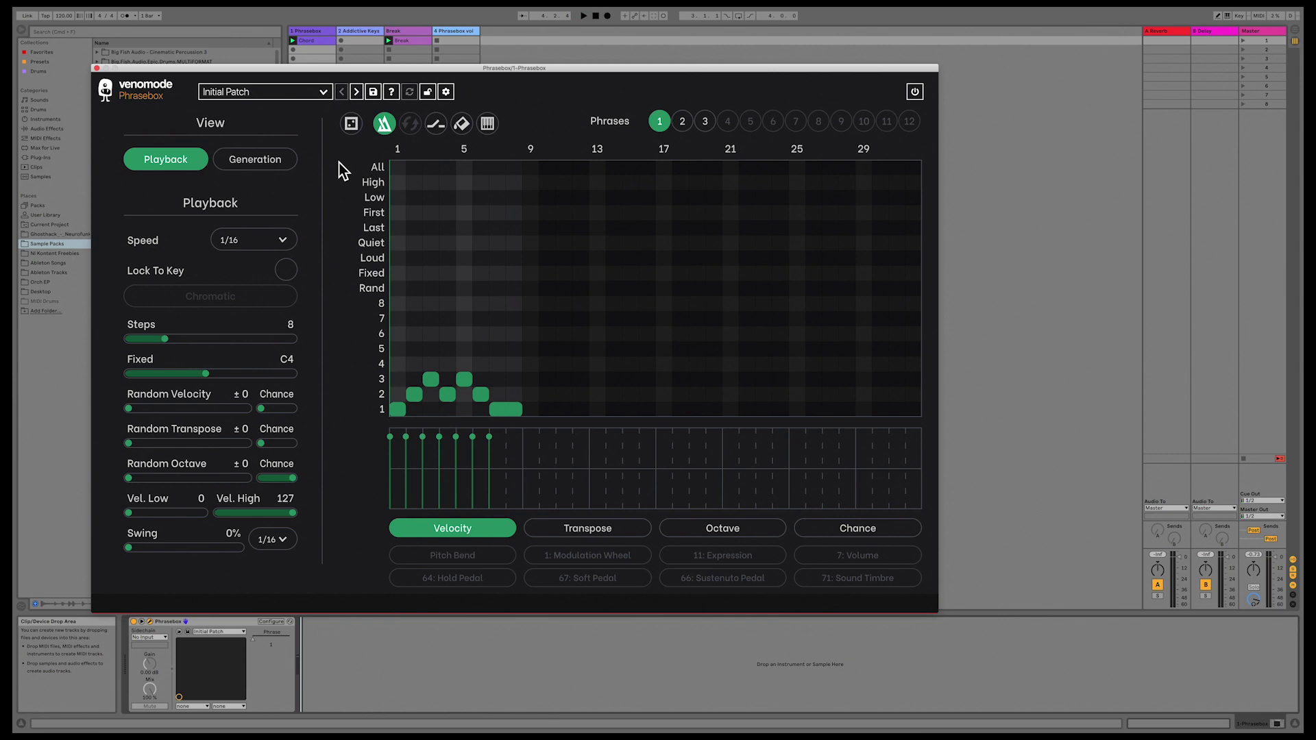
click(384, 126)
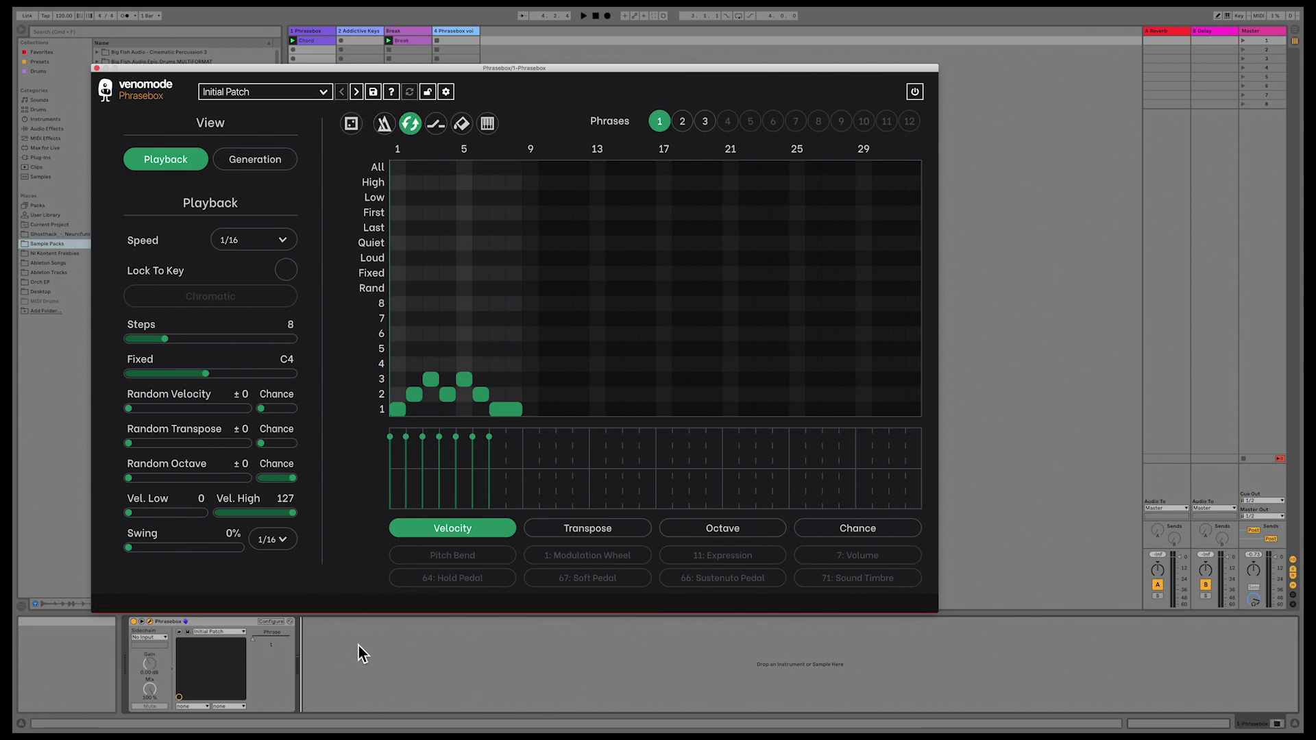
Set Live's track 1 monitoring to In, then switch Phrasebox loop playback off.
drag(387, 71, 645, 30)
click(296, 496)
drag(540, 29, 286, 70)
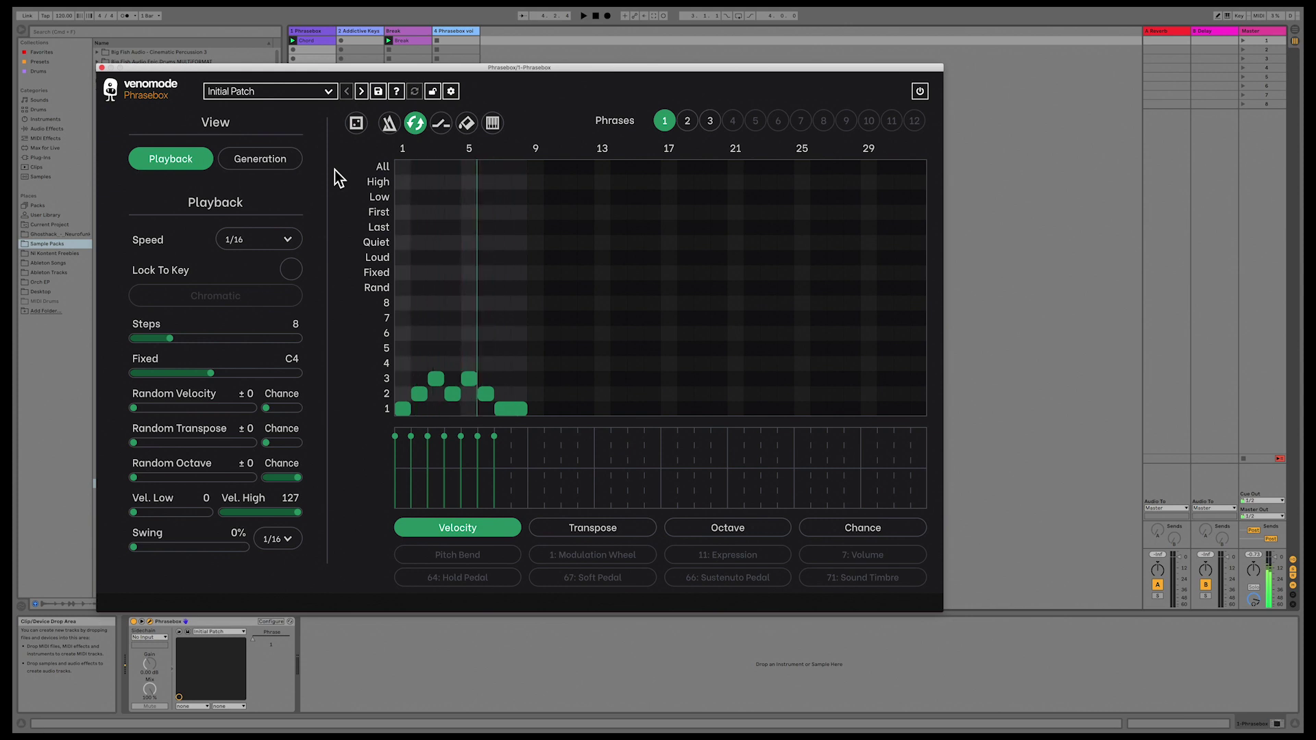
click(415, 123)
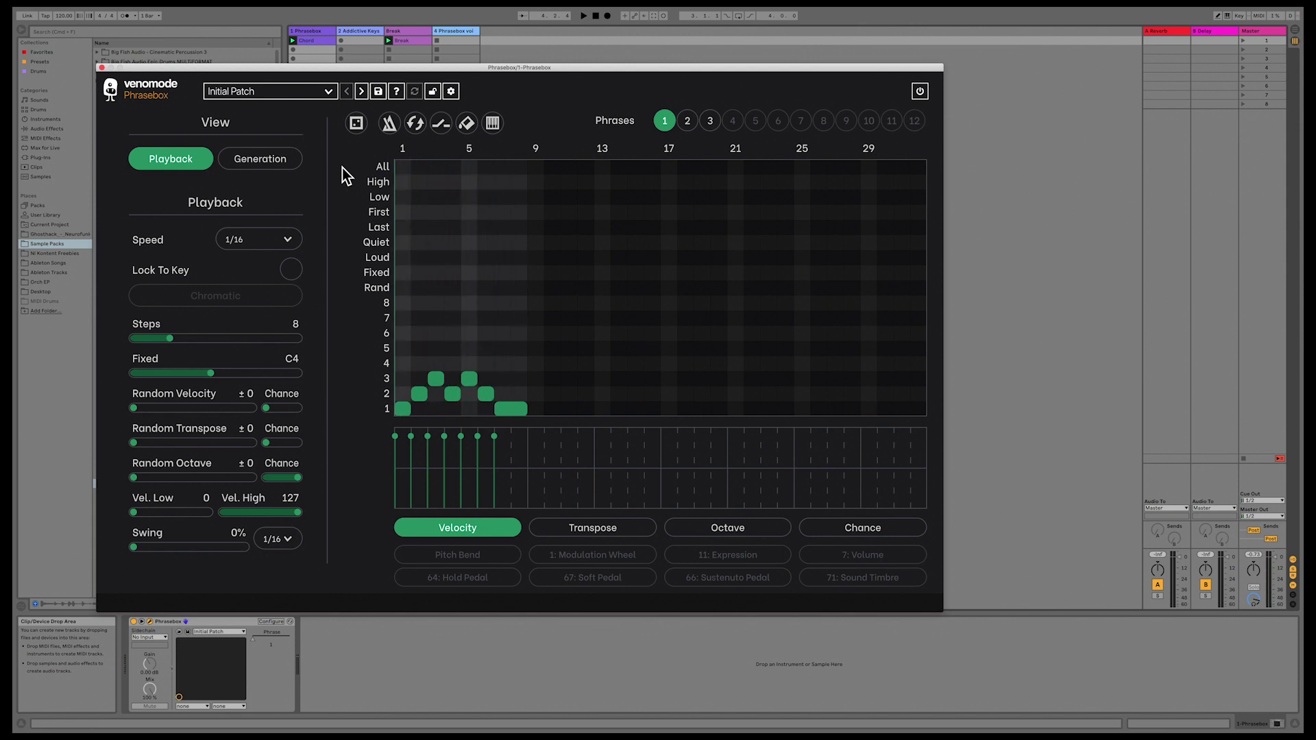
Enable Latch and switch Loop Playback back on in the Phrasebox toolbar.
click(443, 124)
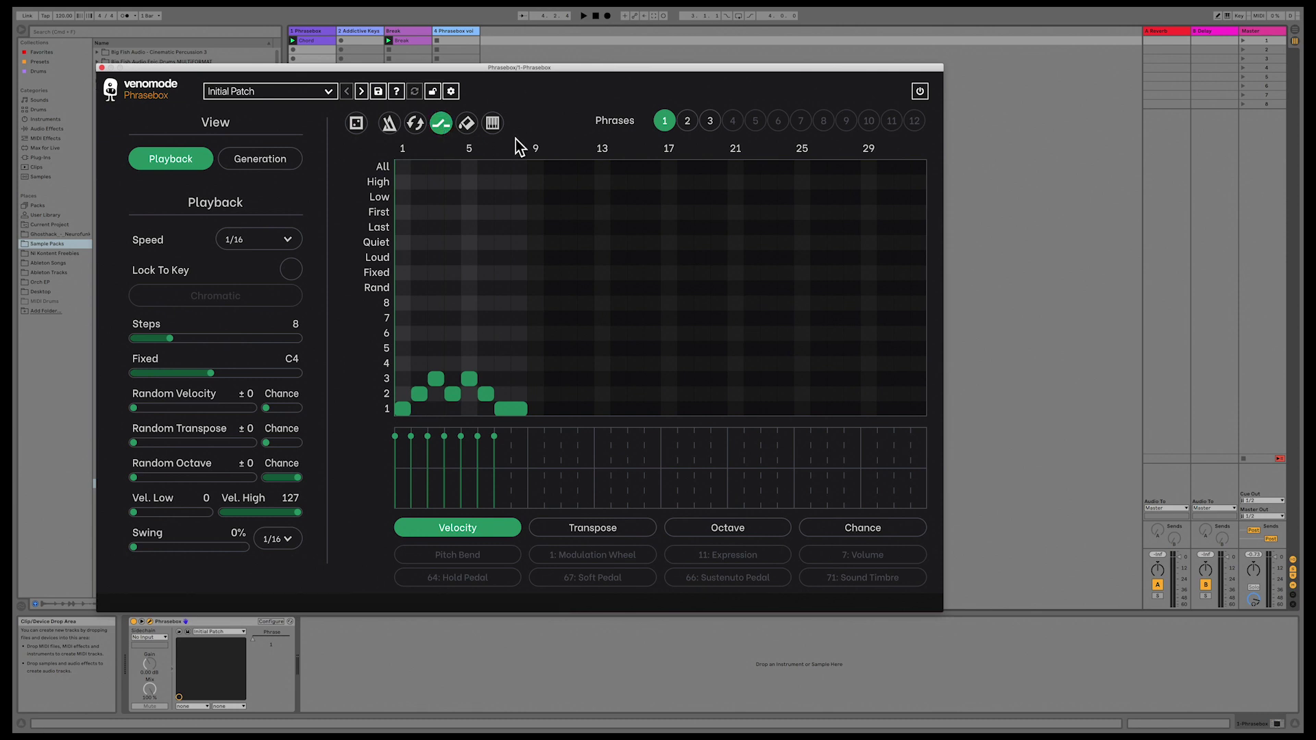
click(415, 124)
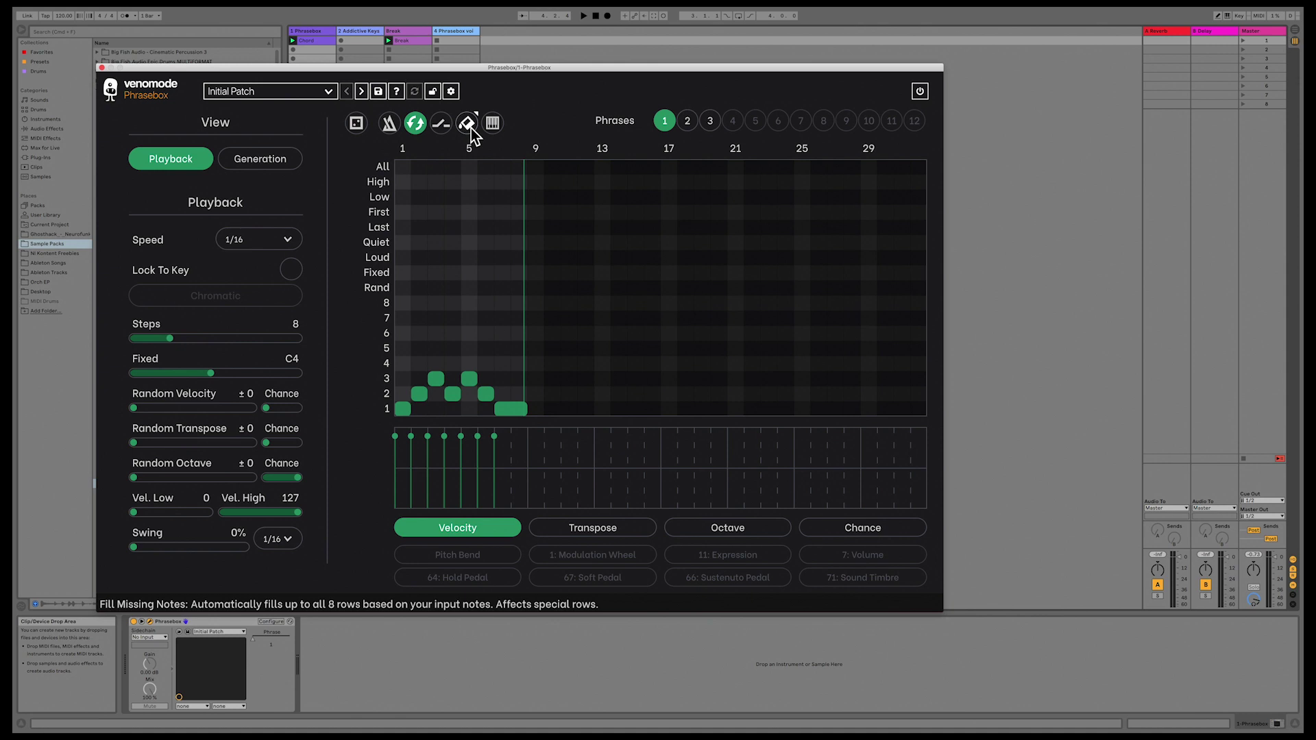
Select phrase 2, the rising staircase, and enable Fill Missing Notes.
click(687, 121)
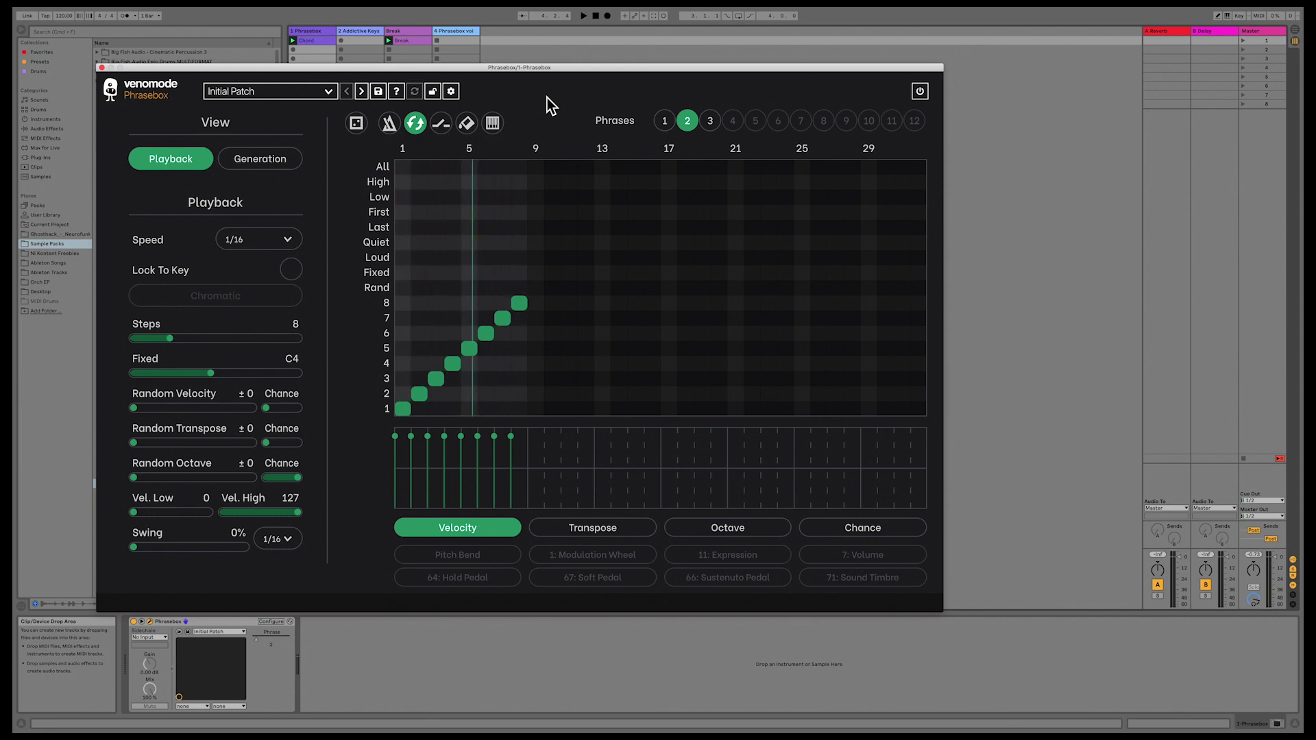
click(472, 123)
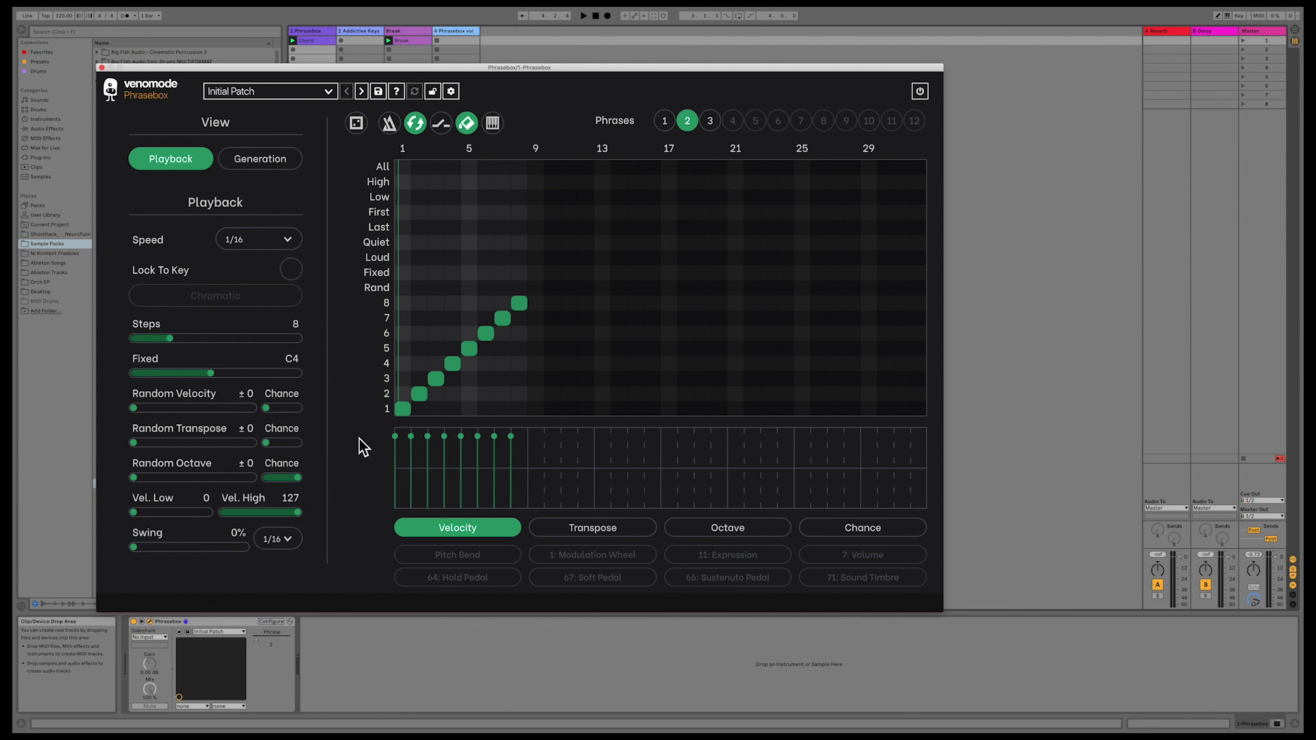
Move to phrase 3 with the Phrase dial, enable keyswitch selection and show its C1 - B1 range.
click(466, 124)
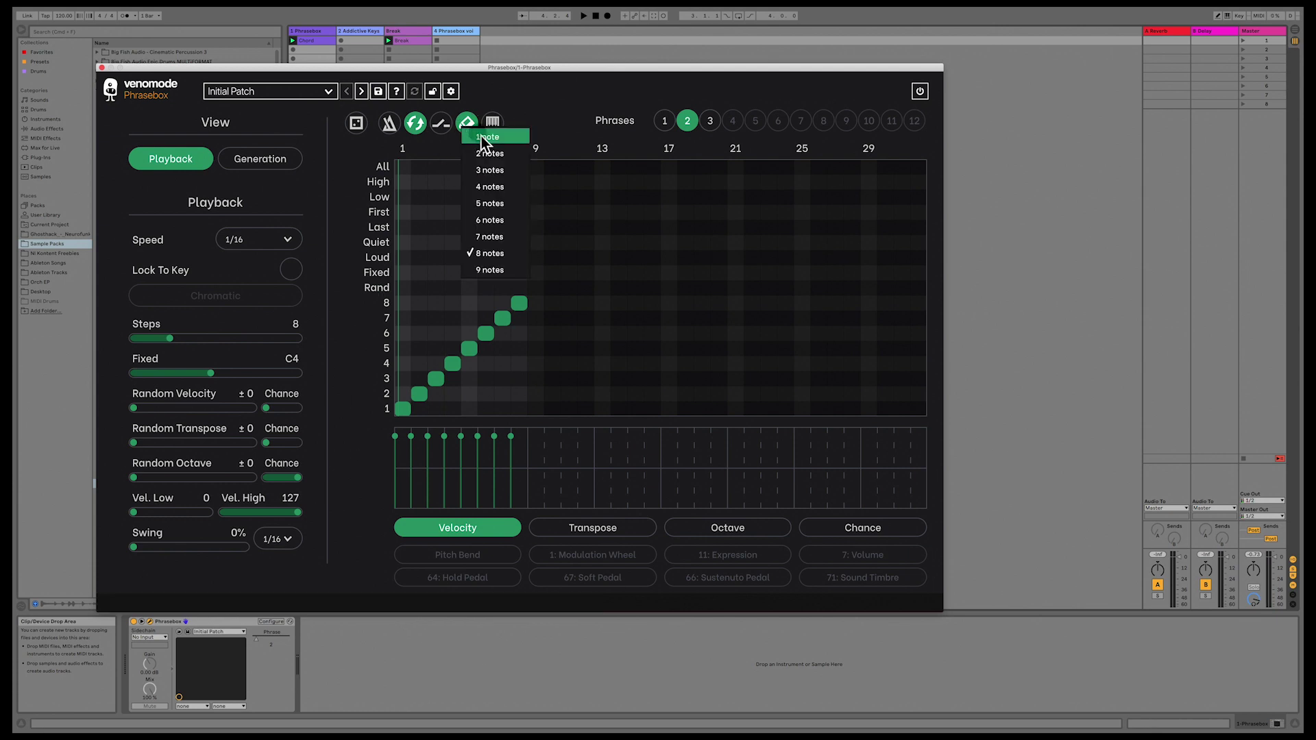
click(481, 97)
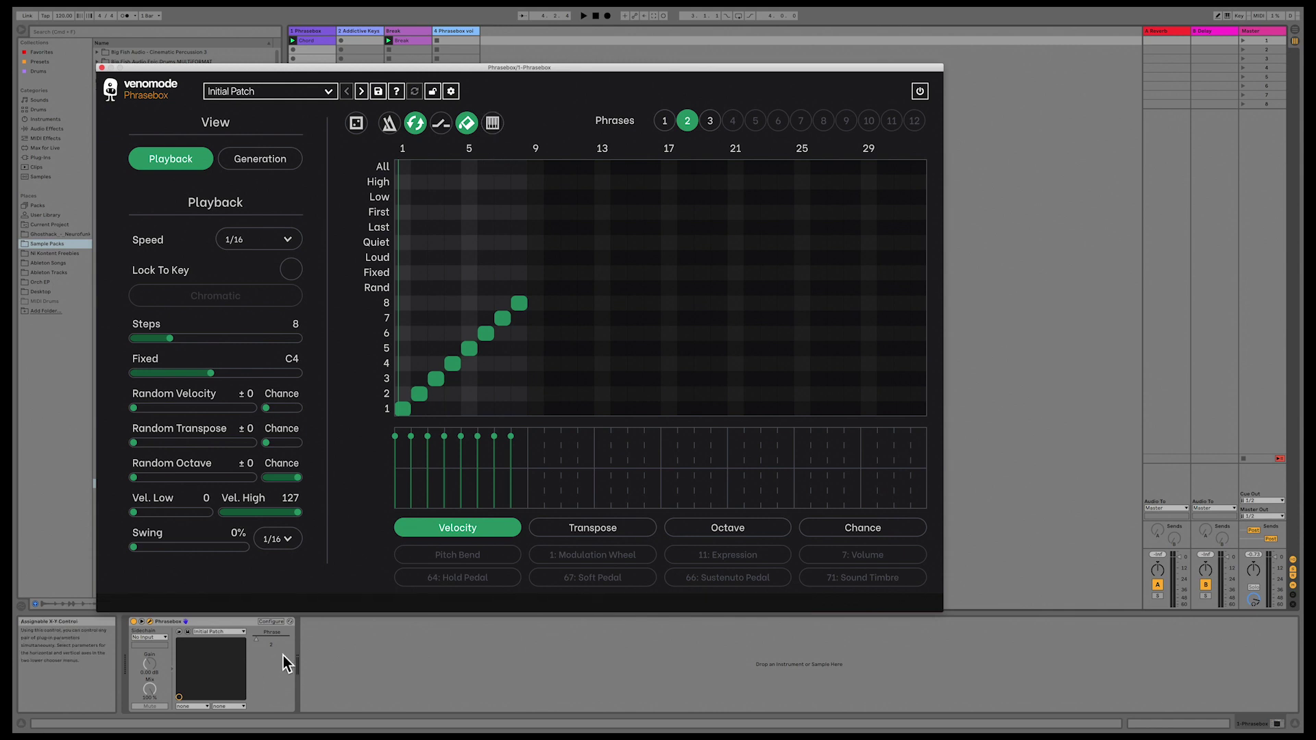
drag(261, 643, 260, 645)
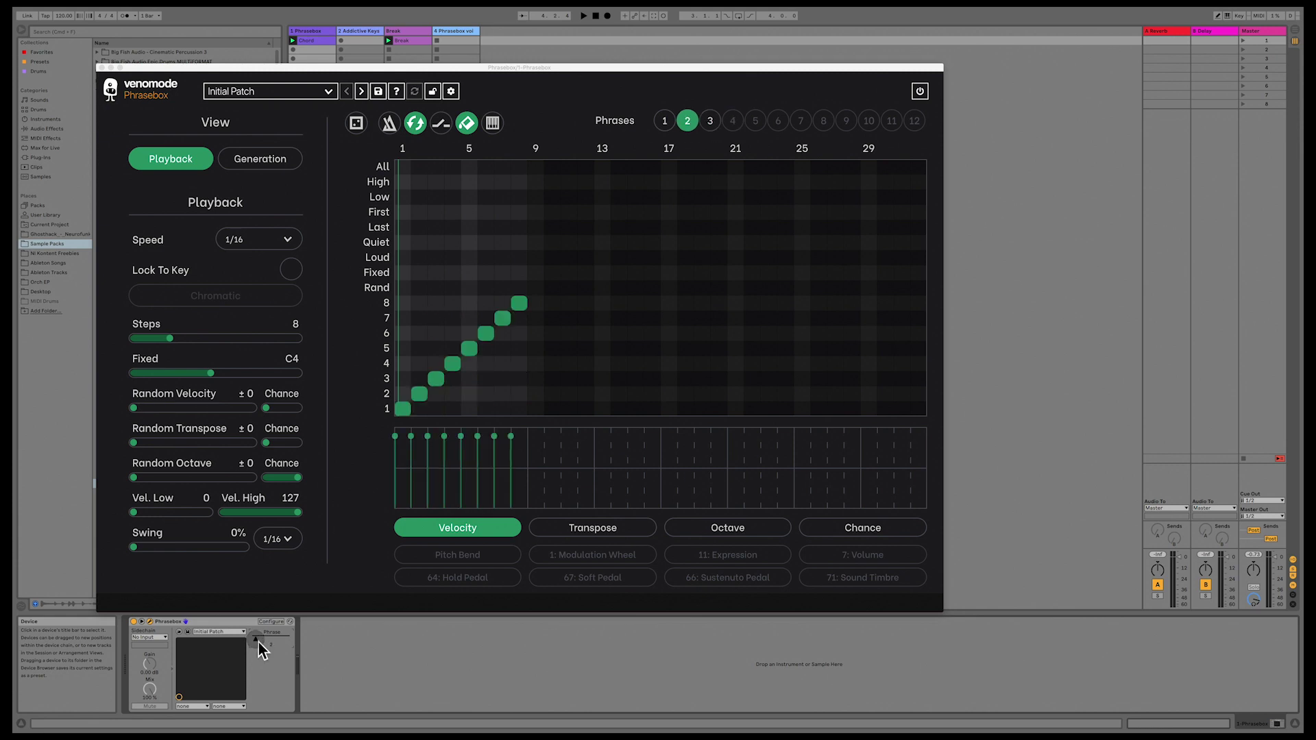
click(496, 129)
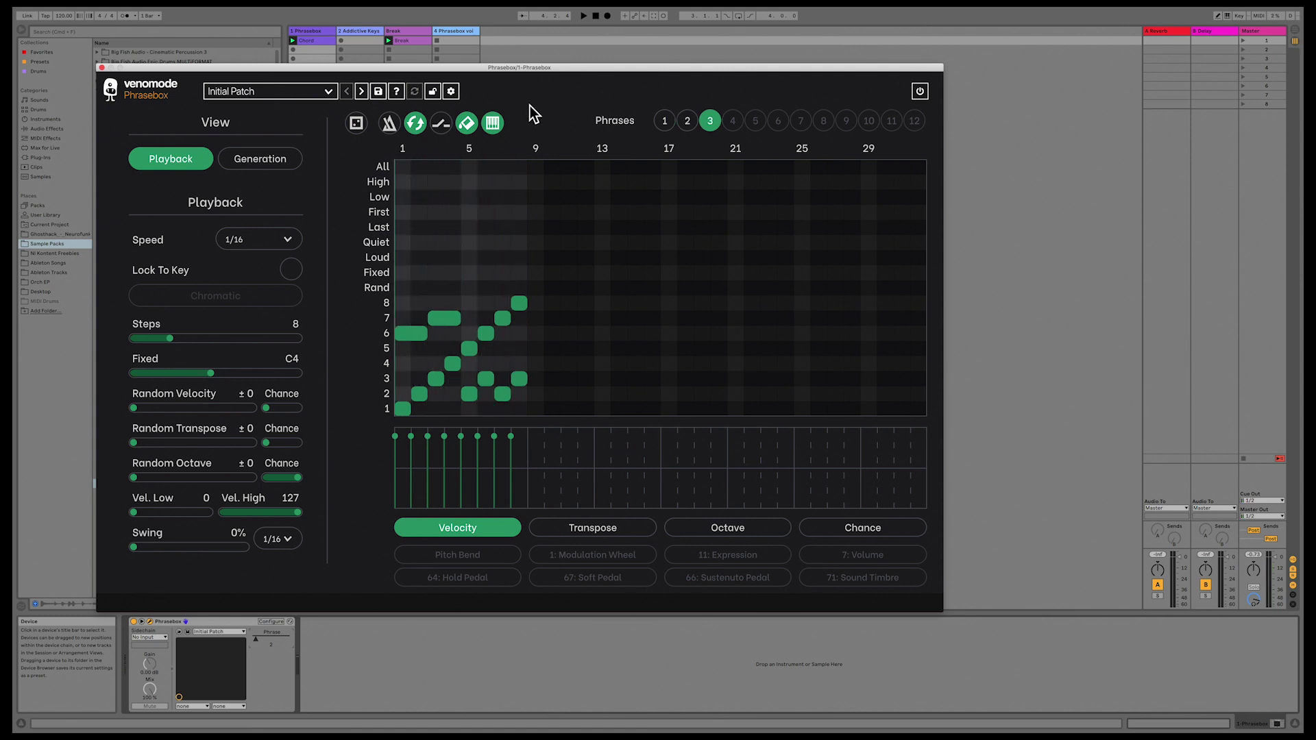
click(496, 126)
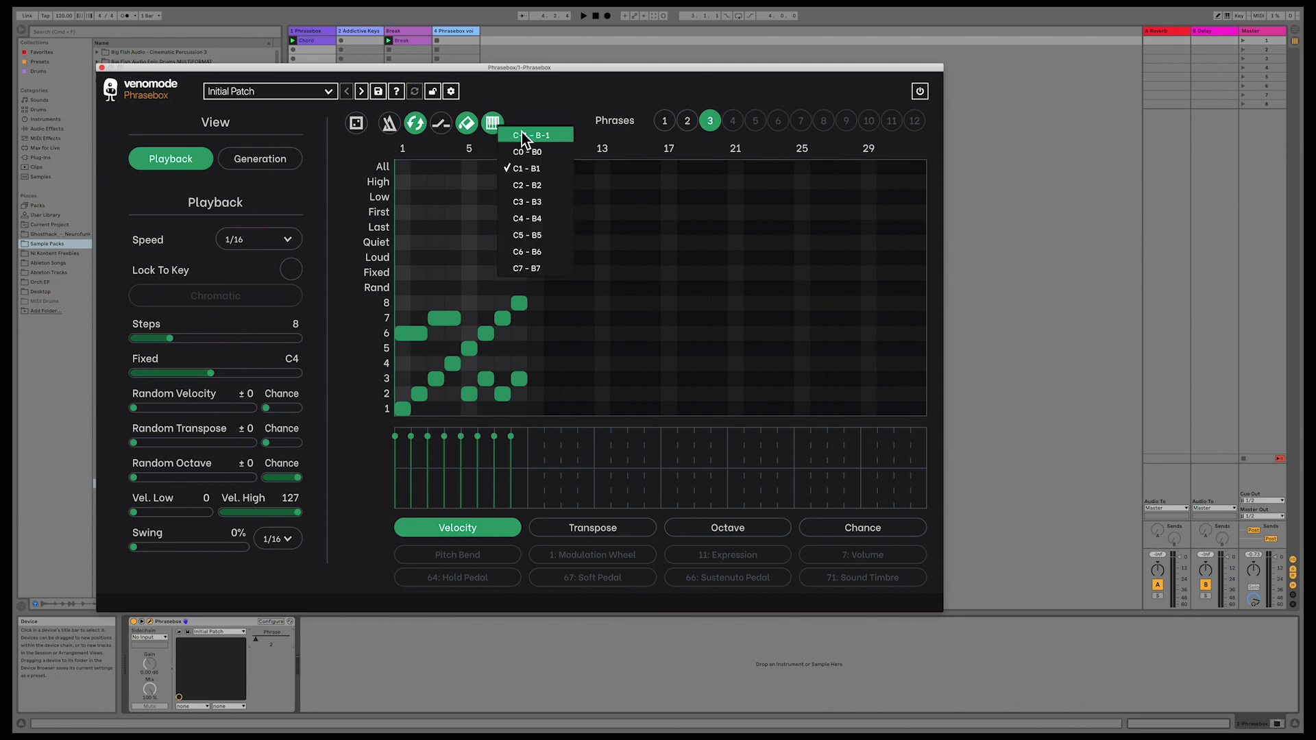